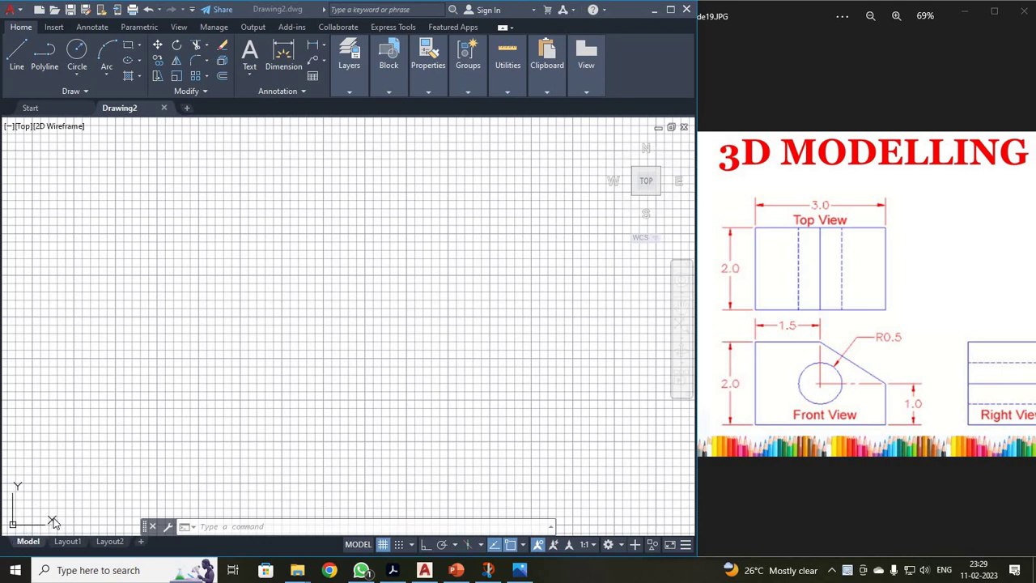
# Step: Open the status bar's workspace list showing Drafting & Annotation, 3D Basics and 3D Modeling
pyautogui.click(104, 474)
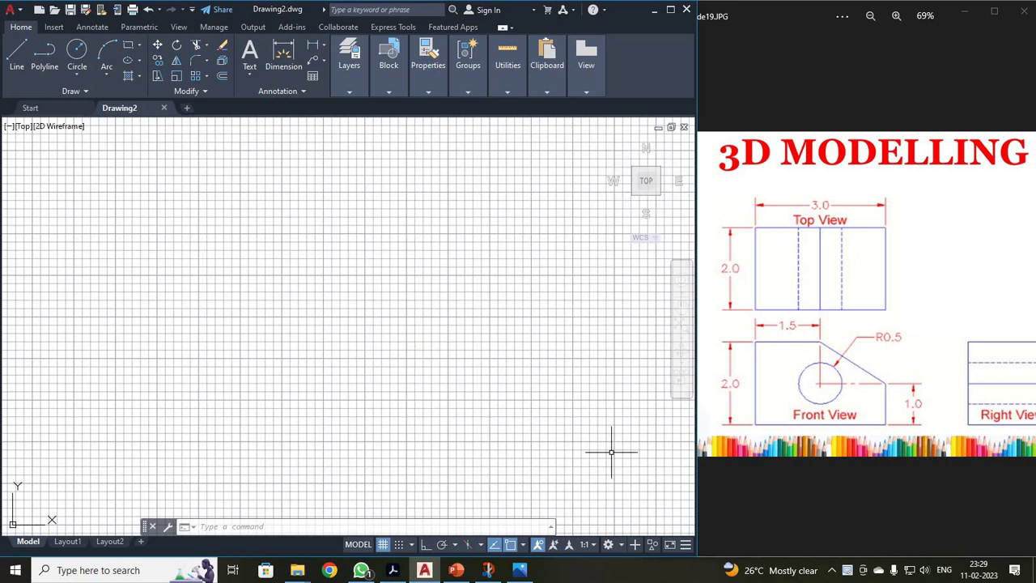
pyautogui.click(621, 546)
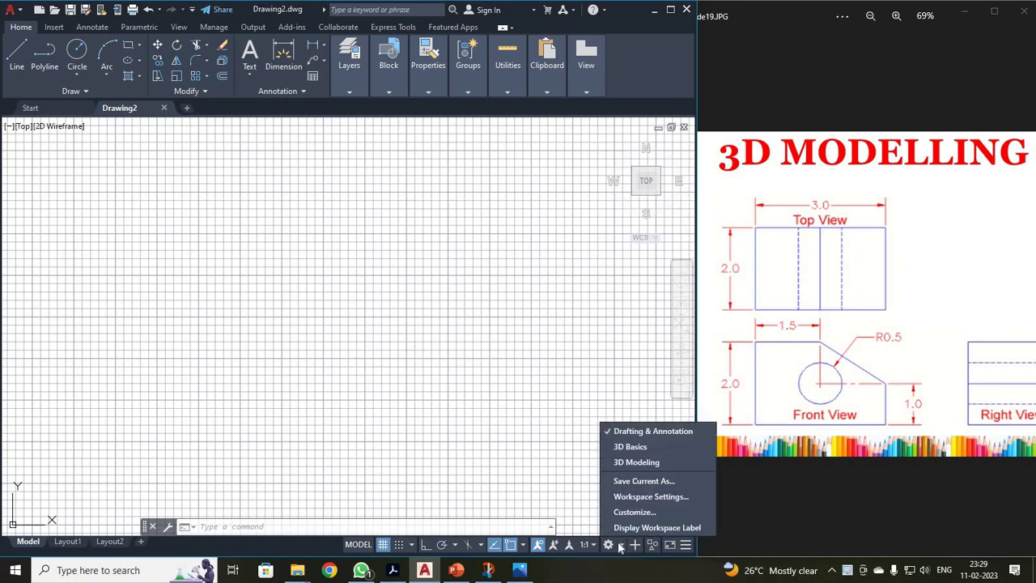
# Step: Switch to the 3D Modeling workspace, set the SE Isometric view and turn off the grid
pyautogui.click(637, 462)
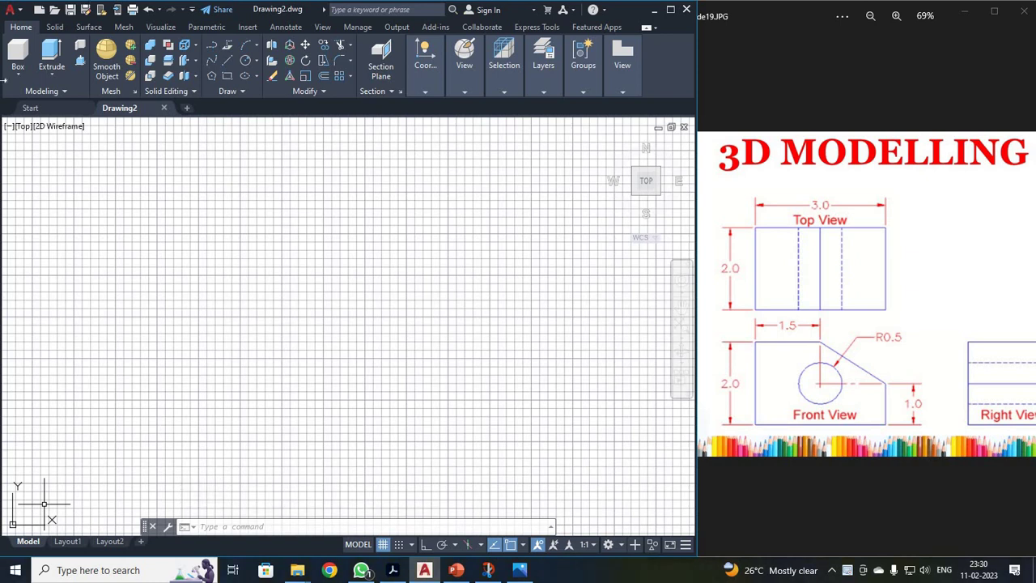
pyautogui.click(156, 25)
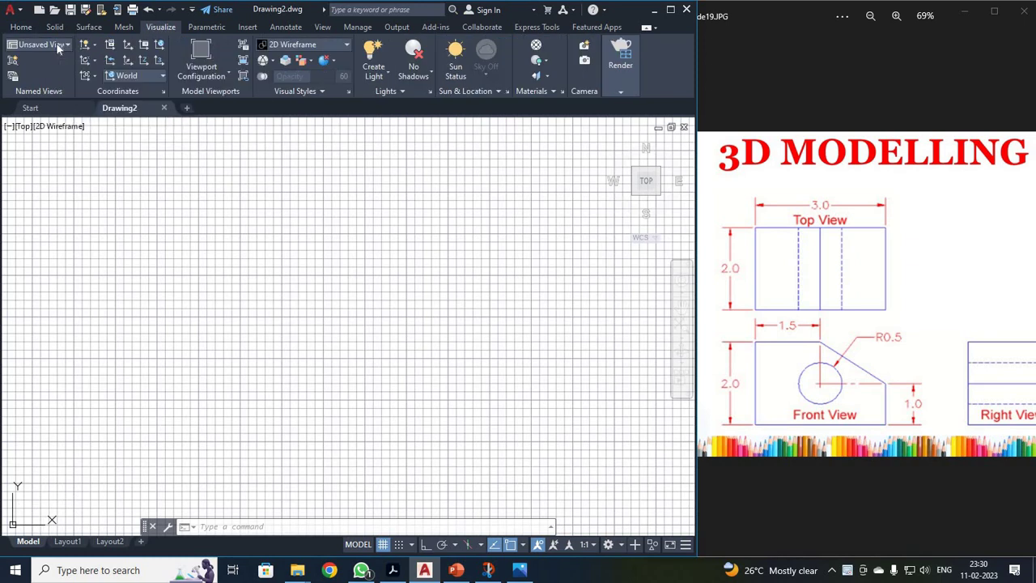
pyautogui.click(57, 46)
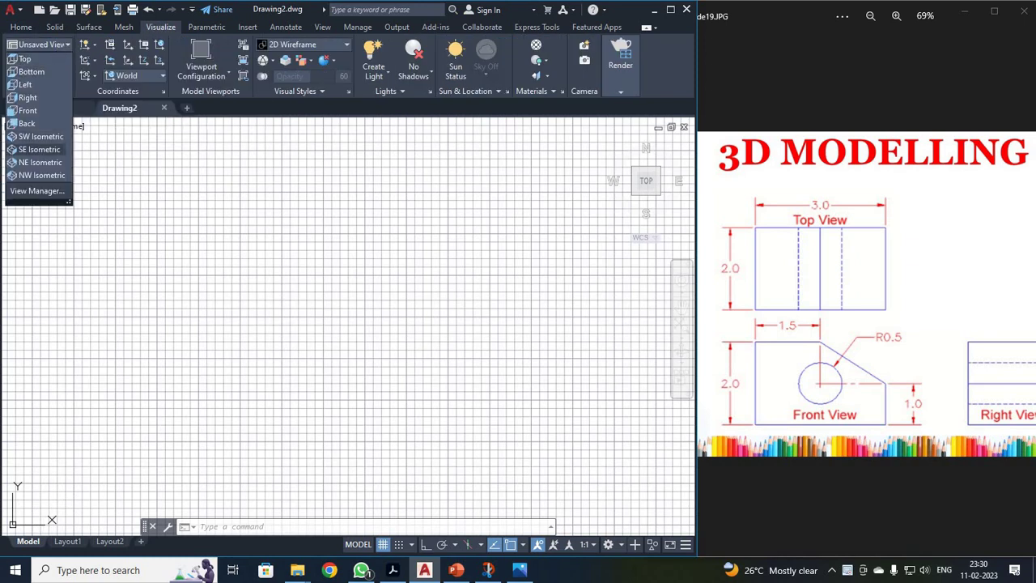
pyautogui.click(37, 149)
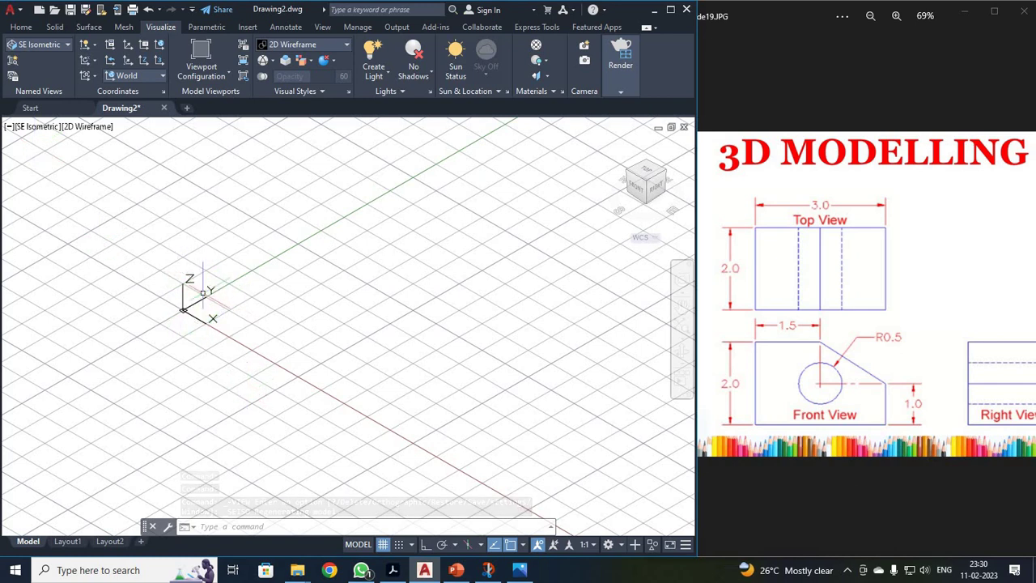
pyautogui.press('F7')
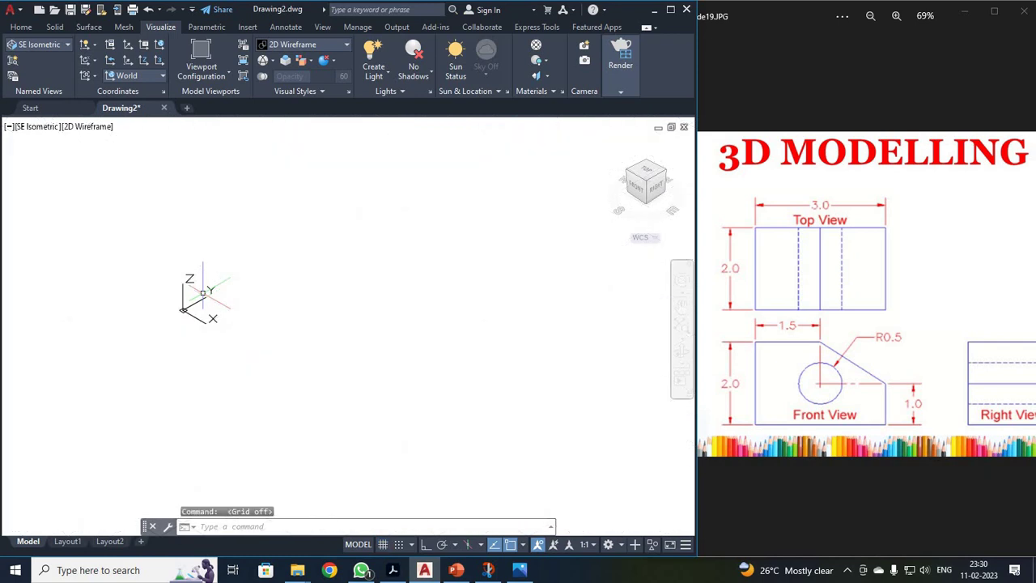
# Step: With Ortho on, draw a 3-unit base edge and a 1-unit vertical edge
pyautogui.click(21, 27)
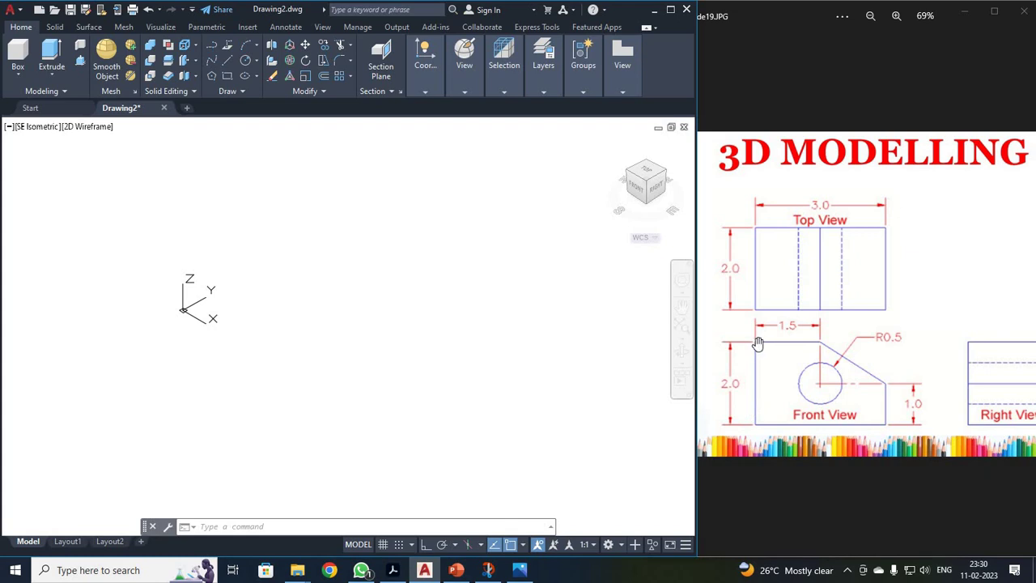
pyautogui.click(212, 45)
pyautogui.click(285, 380)
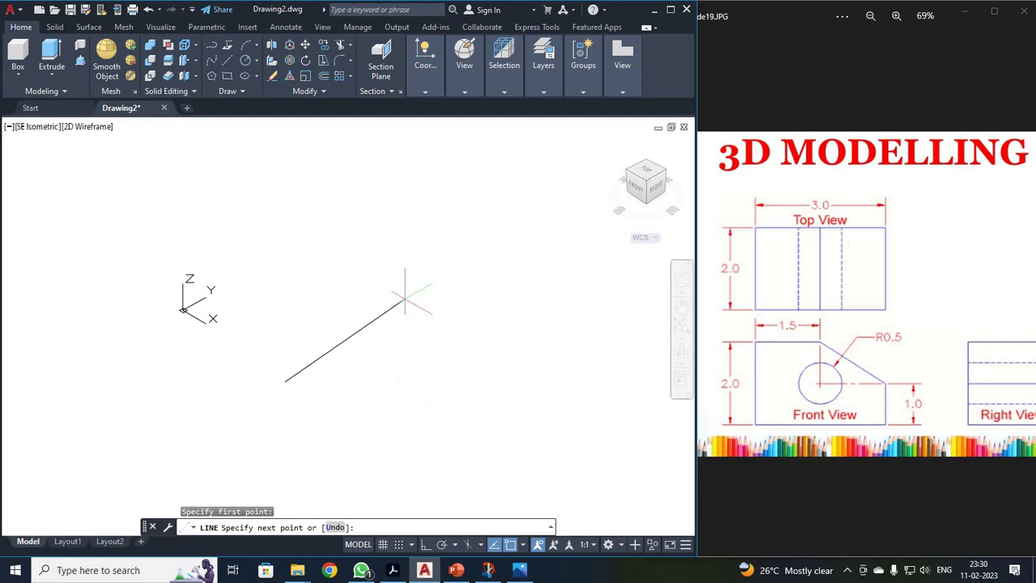
pyautogui.press('F8')
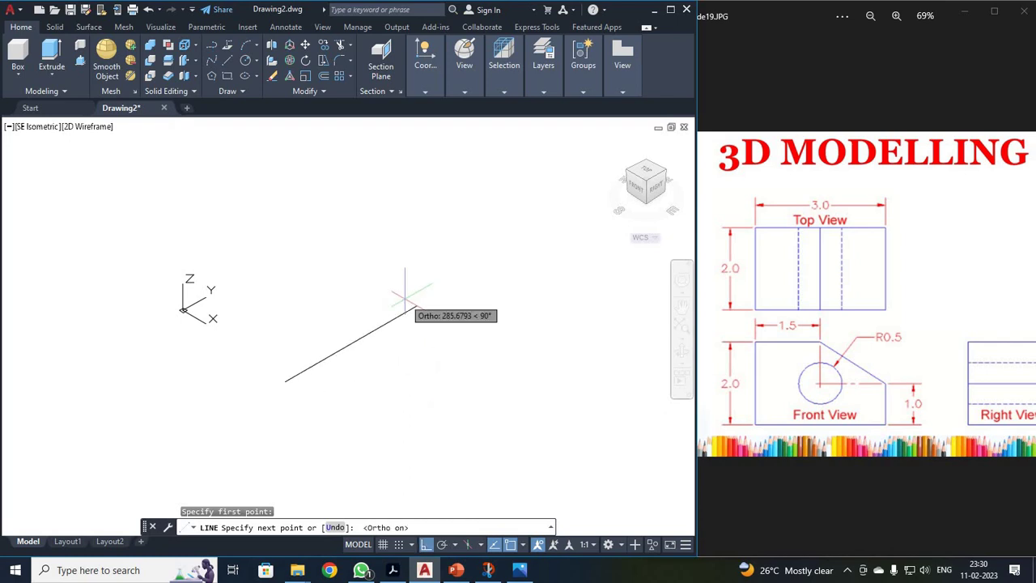
pyautogui.write('3')
pyautogui.press('Return')
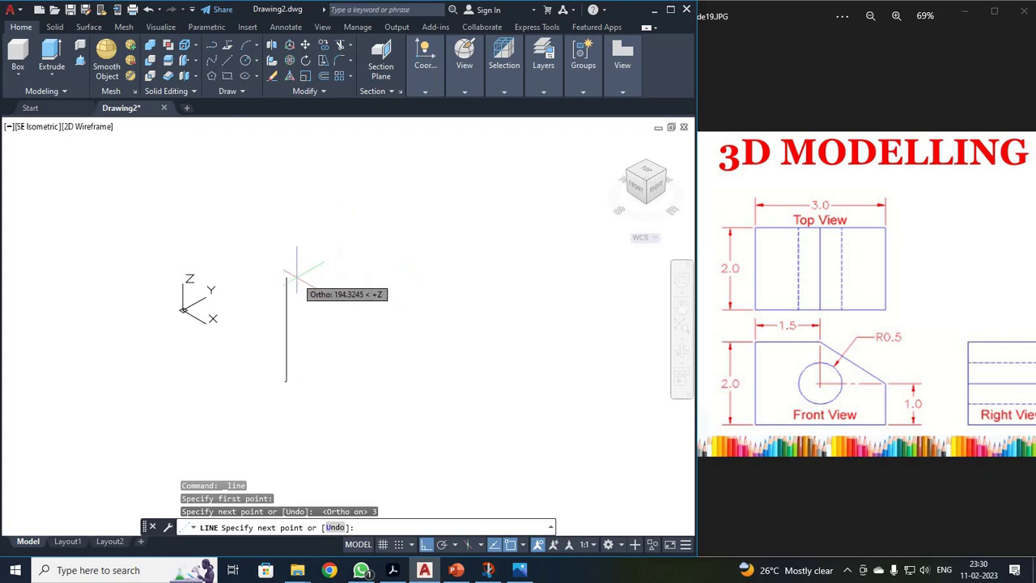
pyautogui.press('Return')
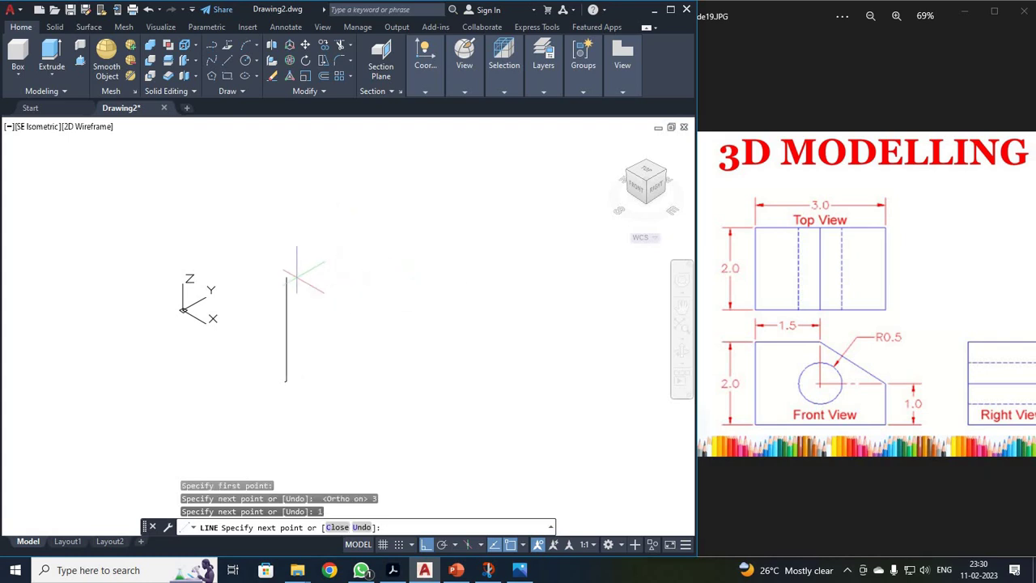
pyautogui.press('Escape')
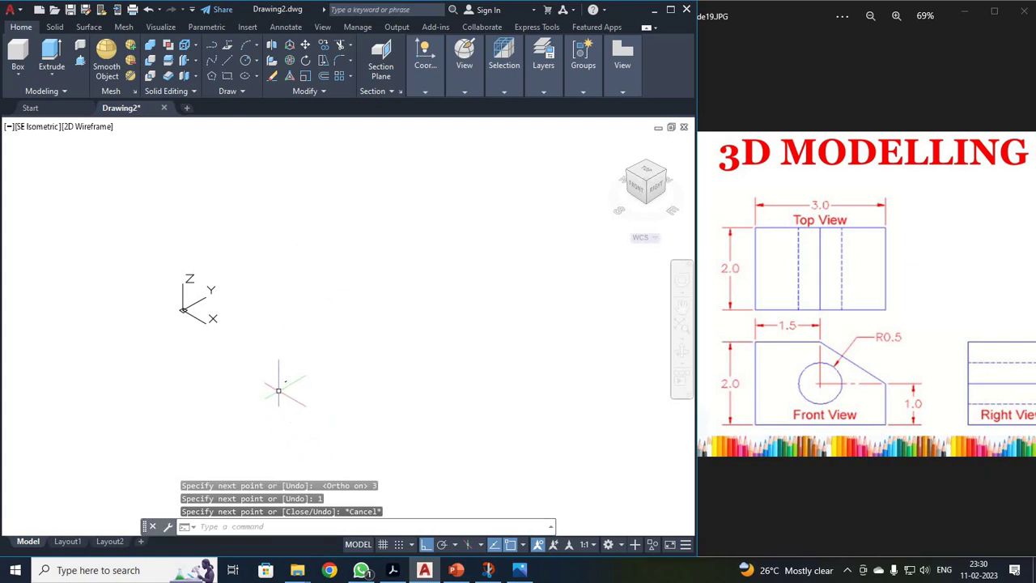
# Step: Zoom window around the two new lines
pyautogui.scroll(8, 279, 390)
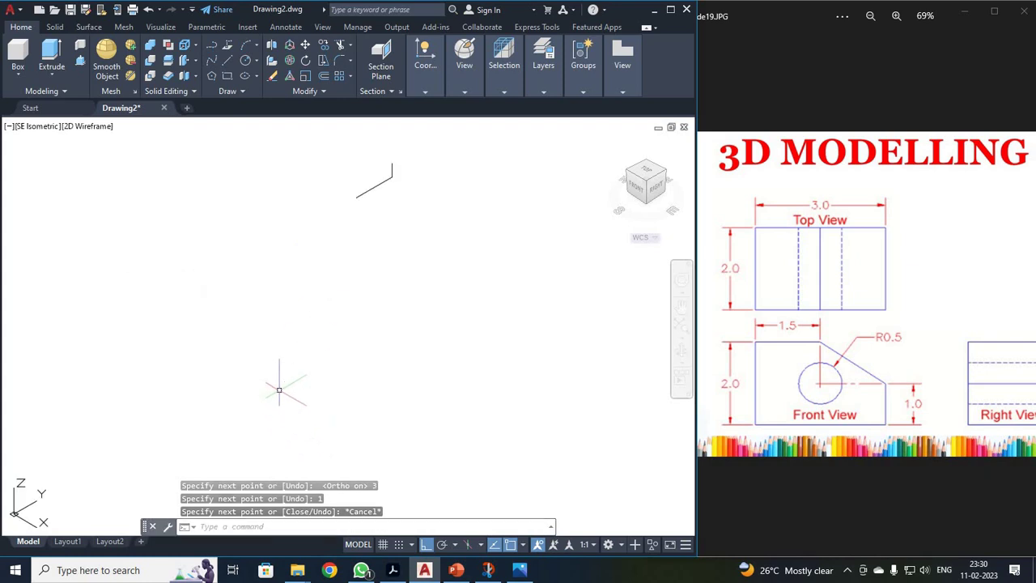
pyautogui.scroll(-4, 279, 389)
pyautogui.write('z')
pyautogui.press('Return')
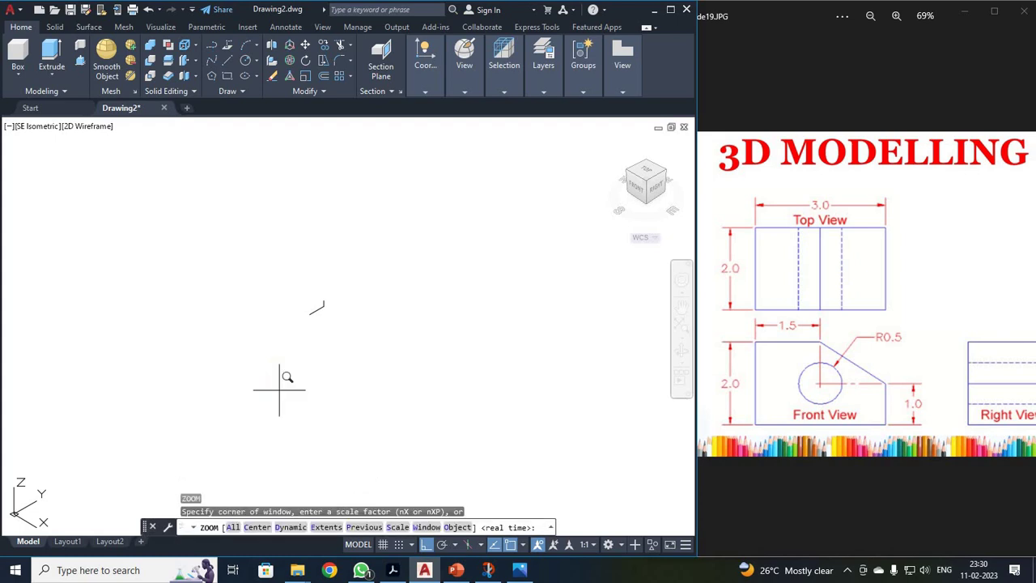
pyautogui.write('w')
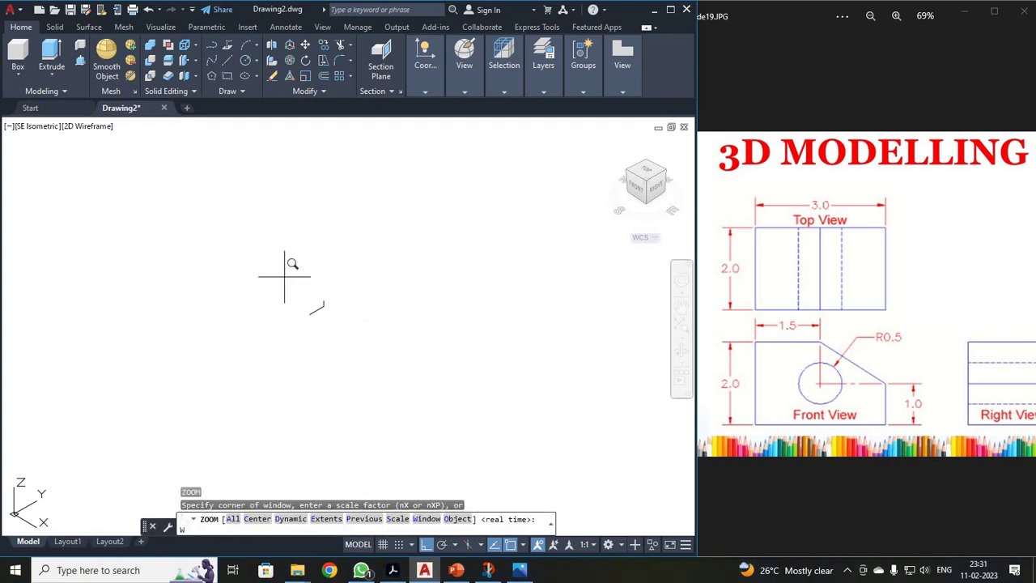
pyautogui.press('Return')
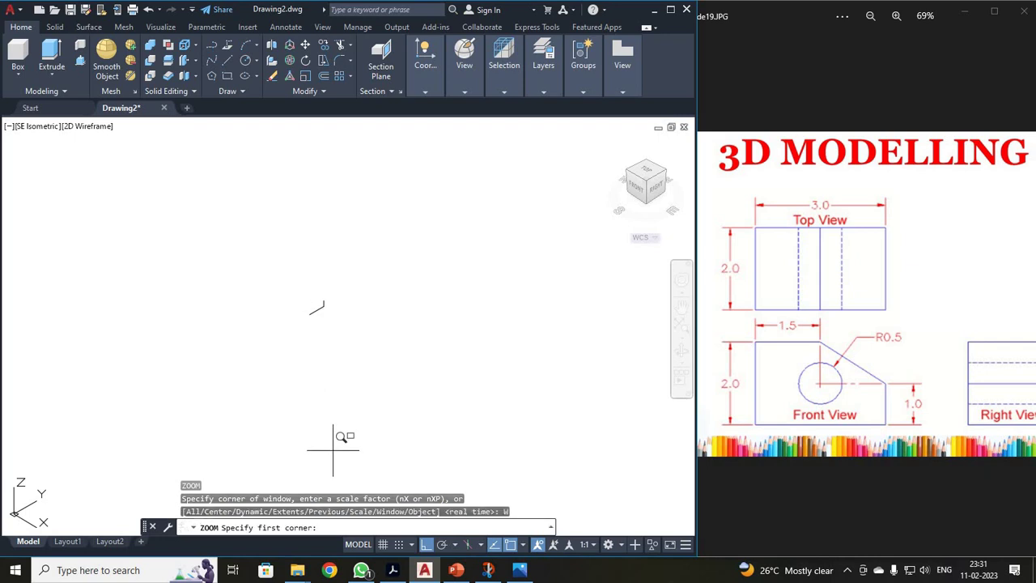
pyautogui.click(285, 296)
pyautogui.click(376, 340)
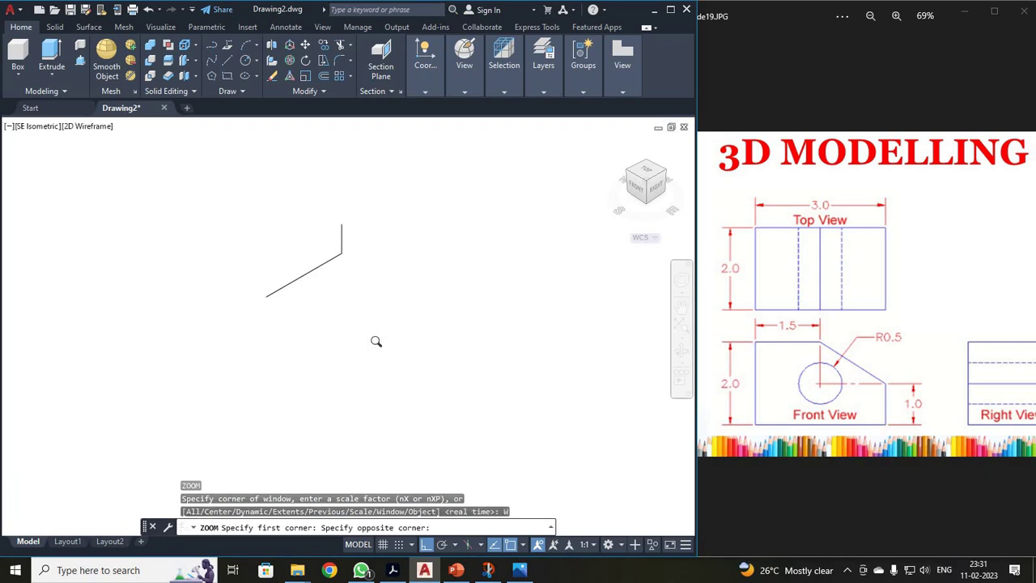
pyautogui.scroll(2, 281, 226)
# Step: Close the profile with a 2-unit left edge, 1.5-unit top edge and a slope
pyautogui.scroll(2, 280, 226)
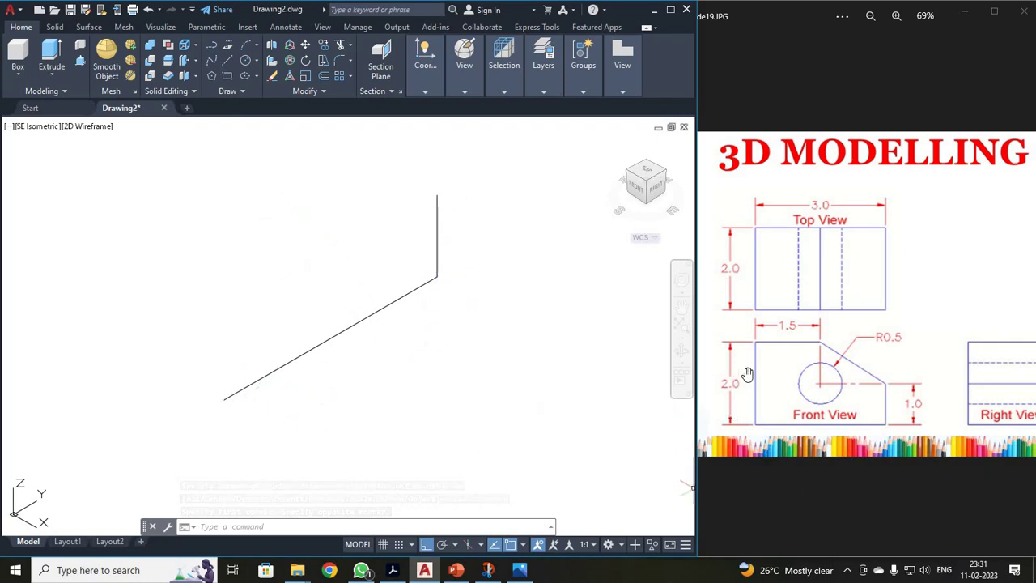
pyautogui.click(228, 59)
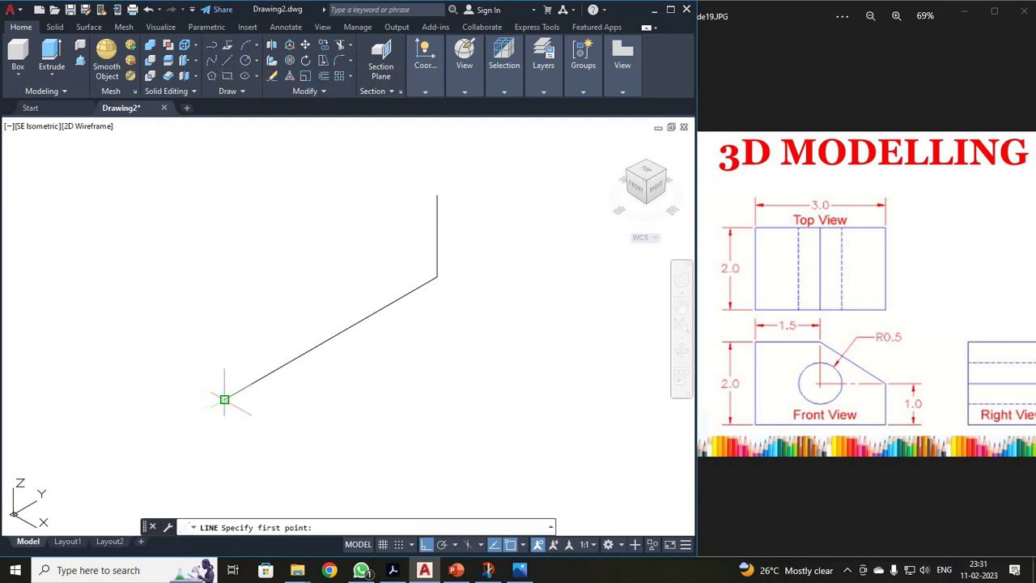
pyautogui.click(224, 398)
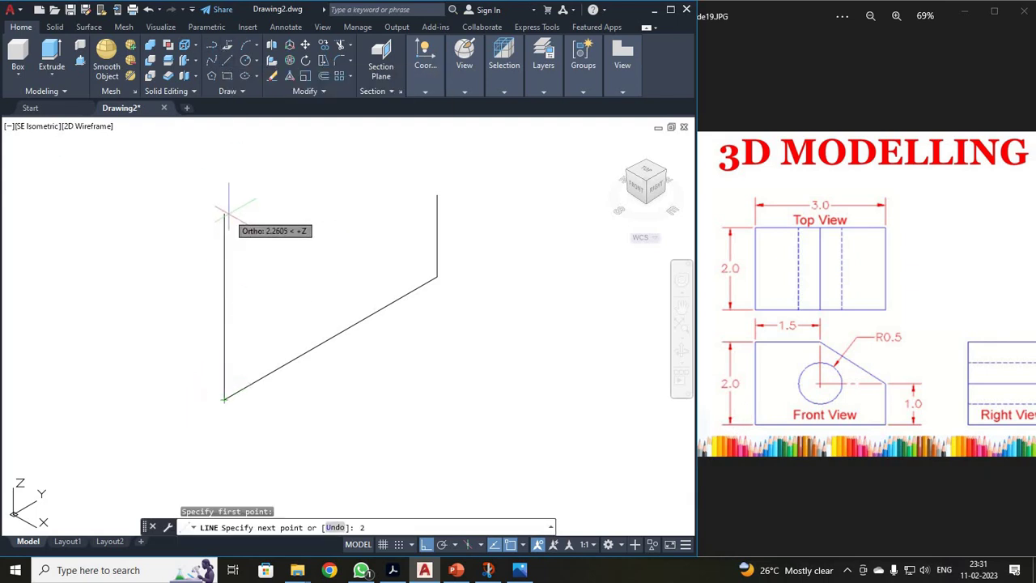
pyautogui.write('2')
pyautogui.press('Return')
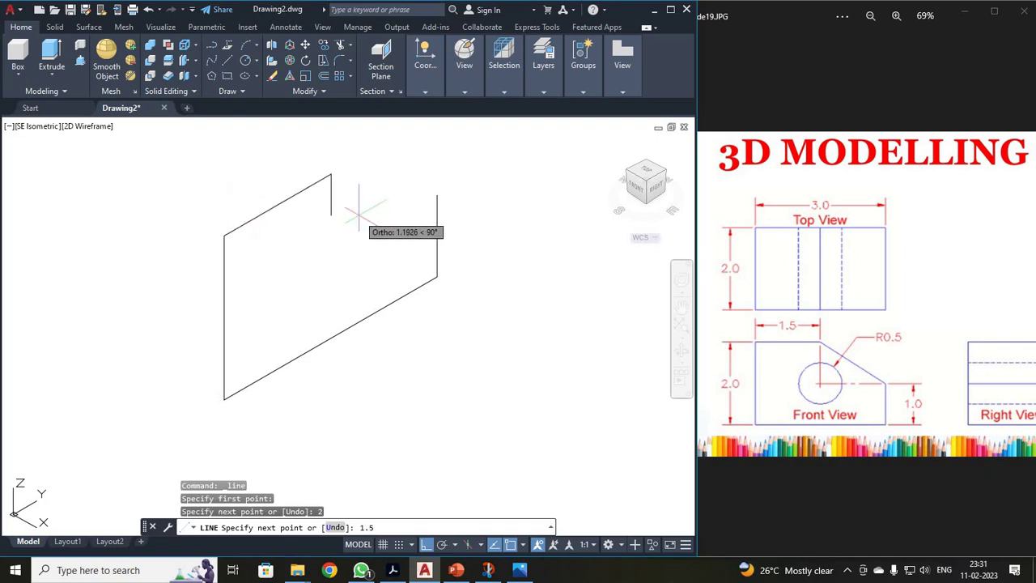
pyautogui.write('1.5')
pyautogui.press('Return')
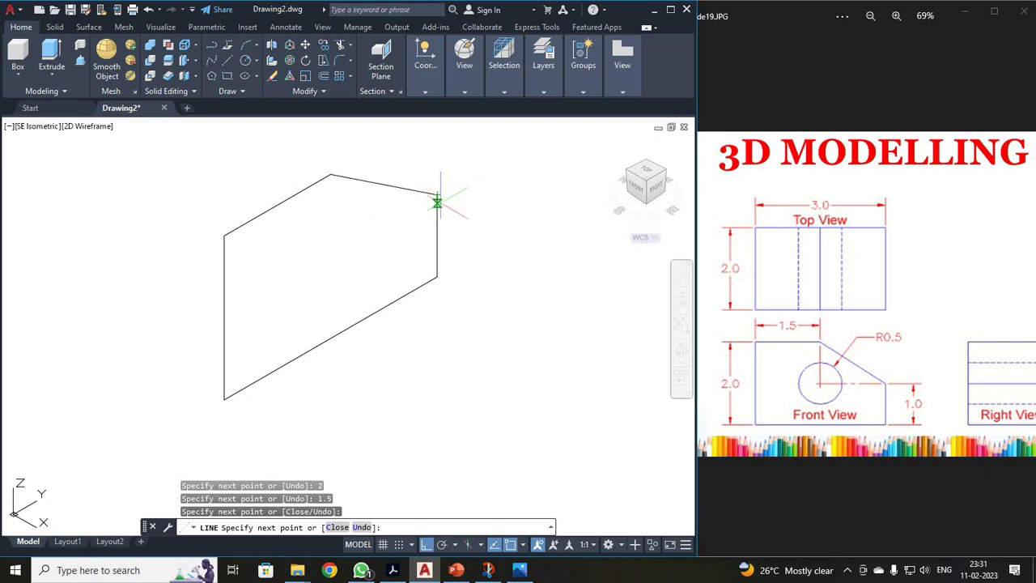
pyautogui.press('Escape')
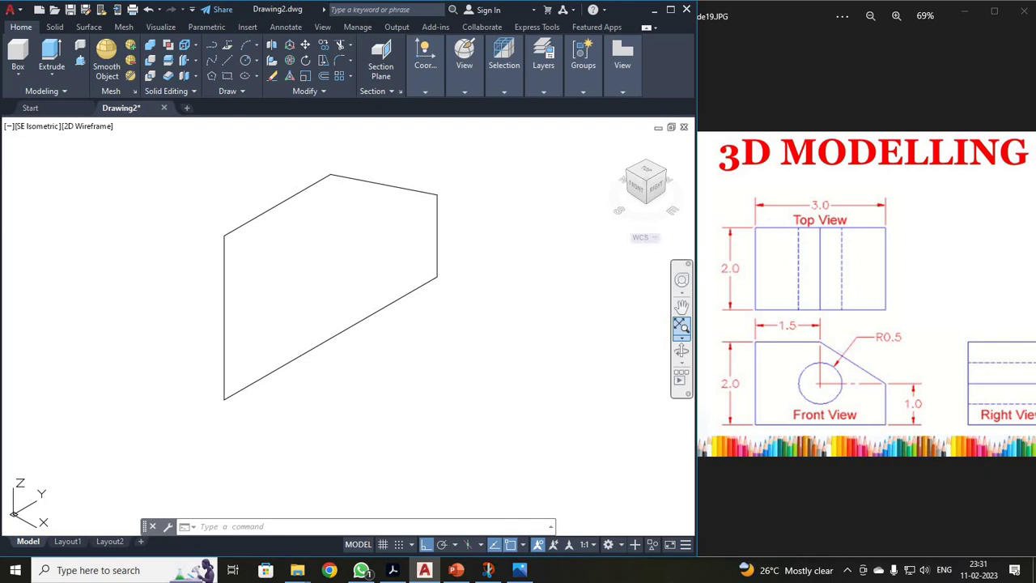
# Step: Draw a vertical guide line and a second line crossing it inside the profile
pyautogui.write('LINE')
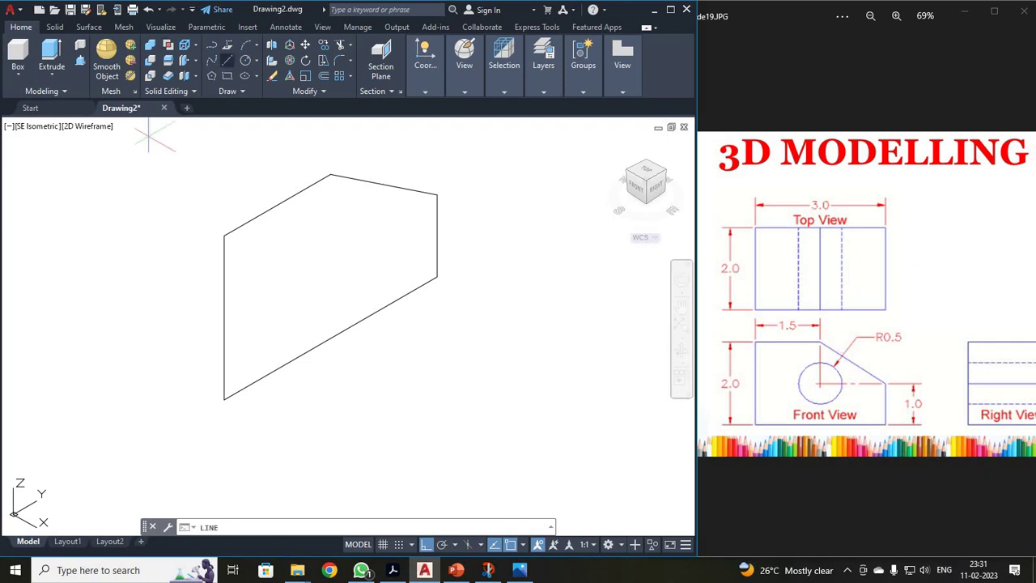
pyautogui.press('Return')
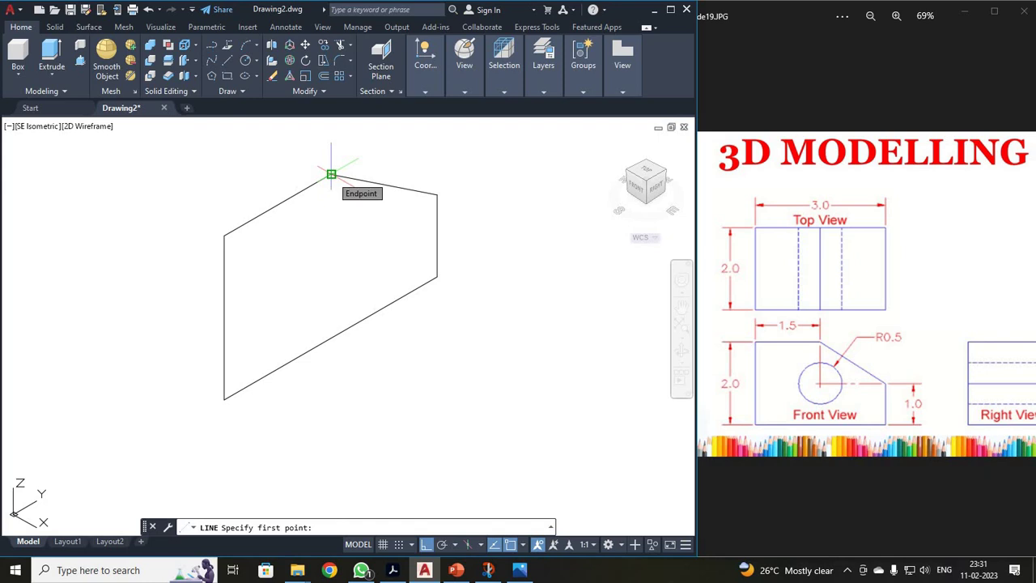
pyautogui.click(331, 175)
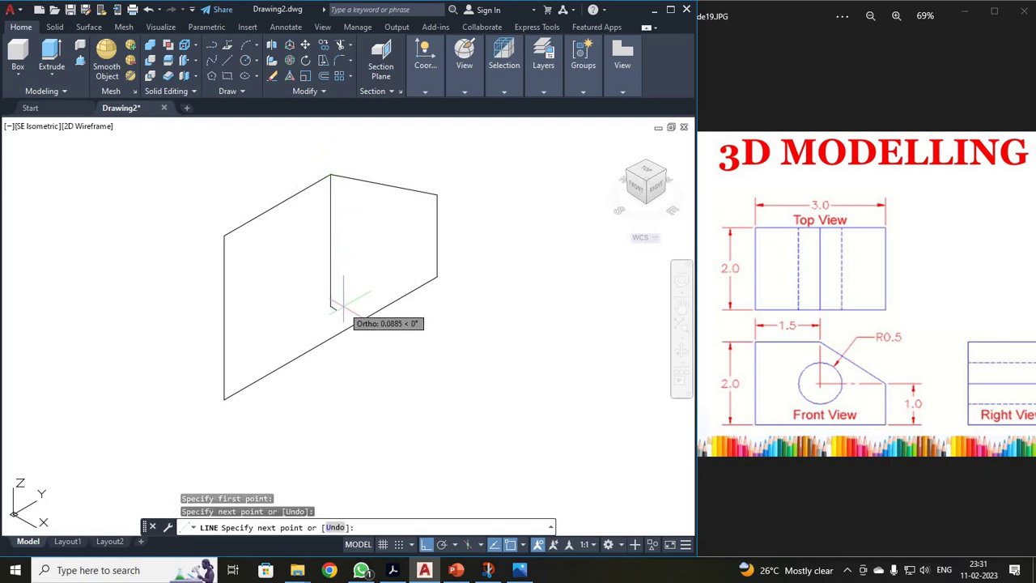
pyautogui.press('Escape')
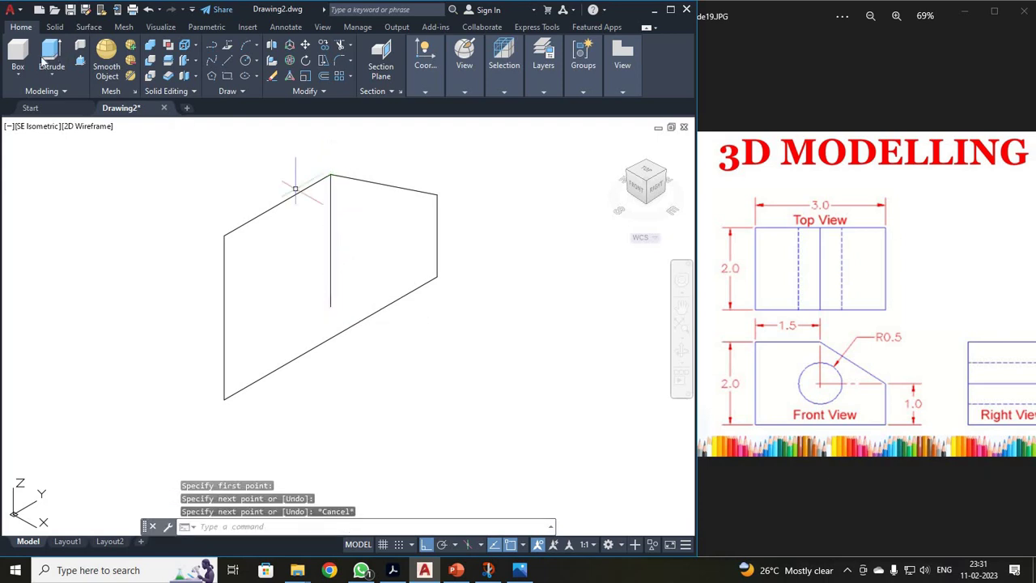
pyautogui.click(226, 61)
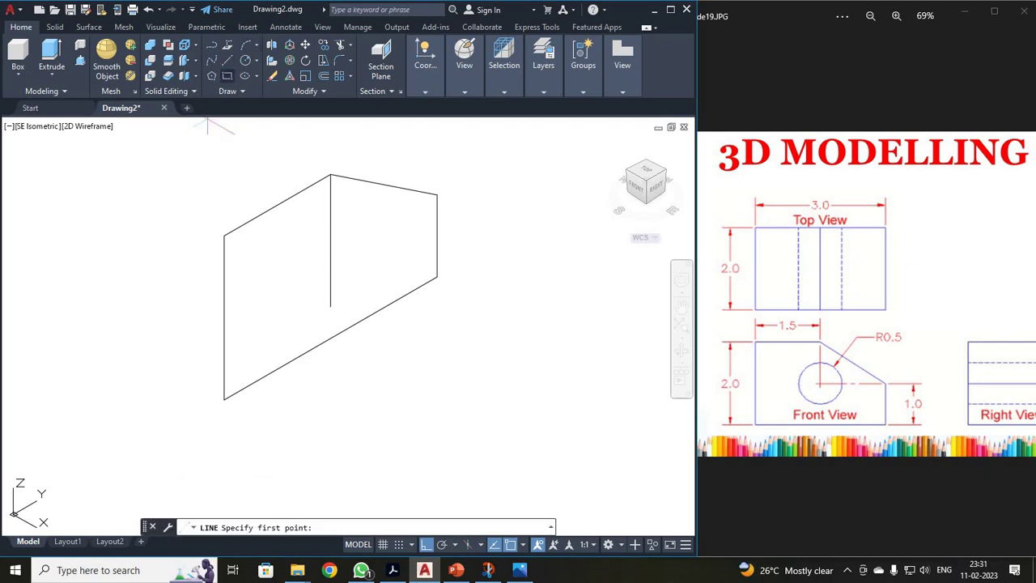
pyautogui.click(438, 195)
pyautogui.click(294, 277)
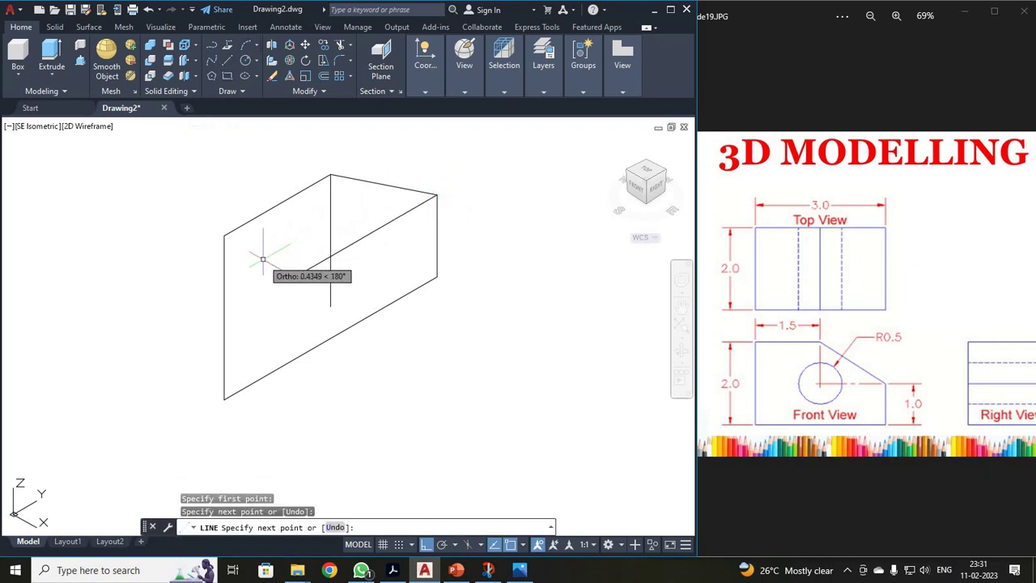
pyautogui.press('Escape')
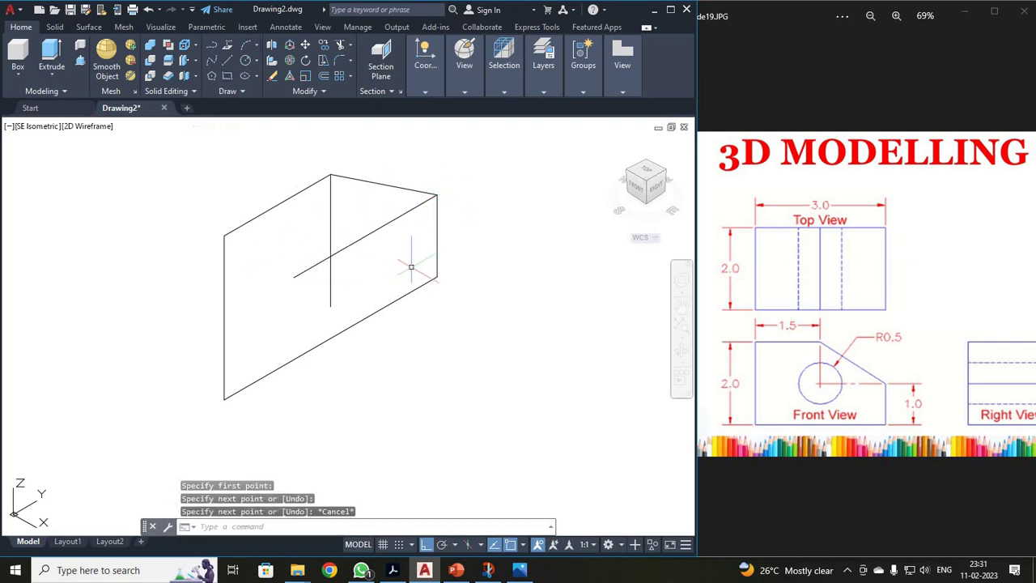
# Step: Start and cancel a circle at the intersection, then maximize the AutoCAD window
pyautogui.click(245, 61)
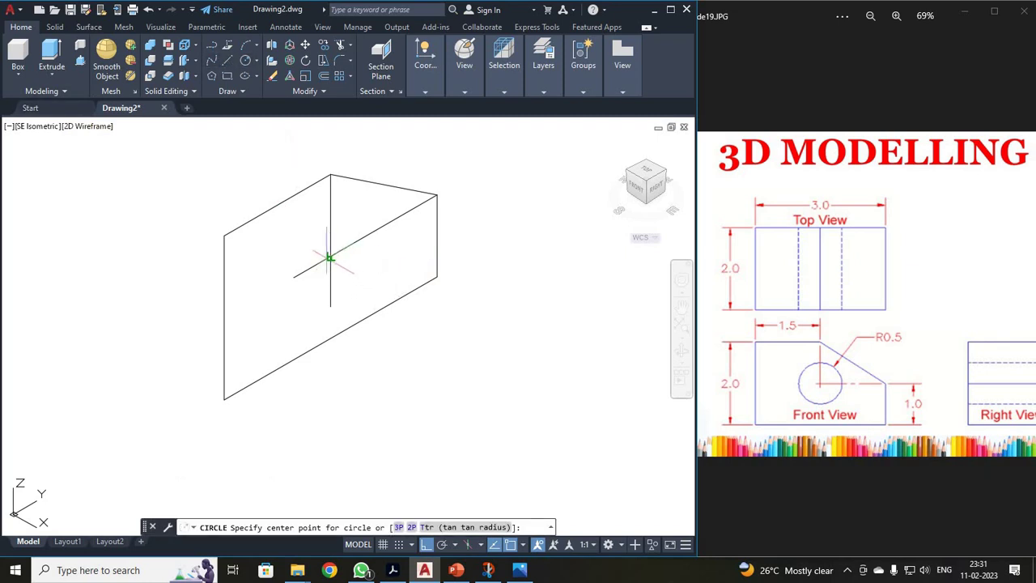
pyautogui.click(330, 257)
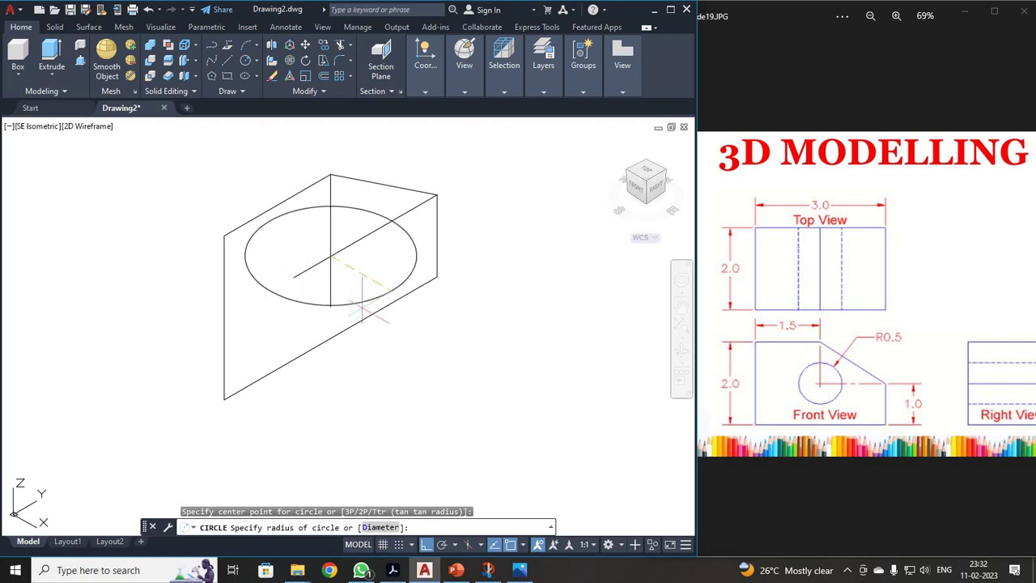
pyautogui.press('Escape')
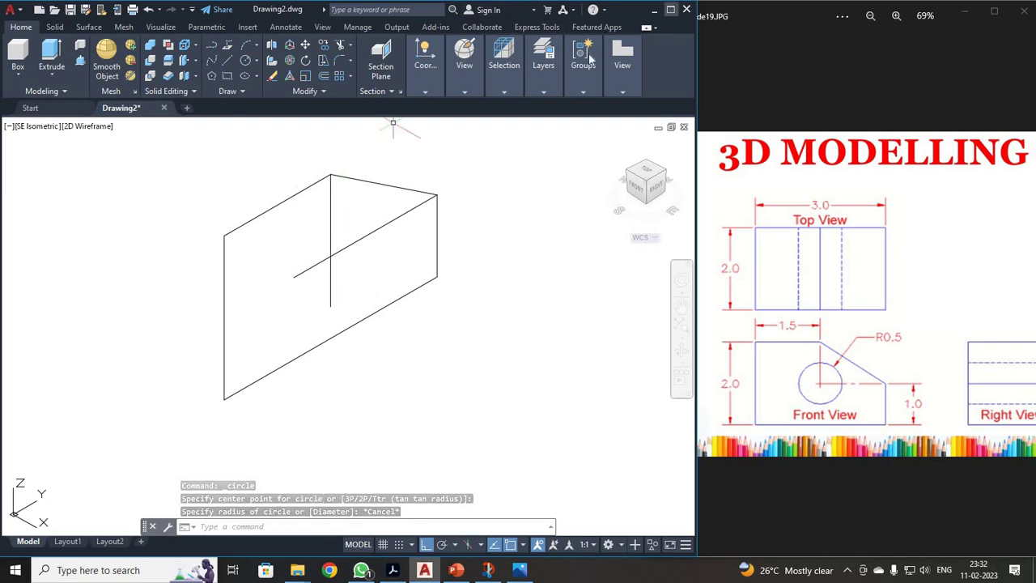
pyautogui.click(670, 9)
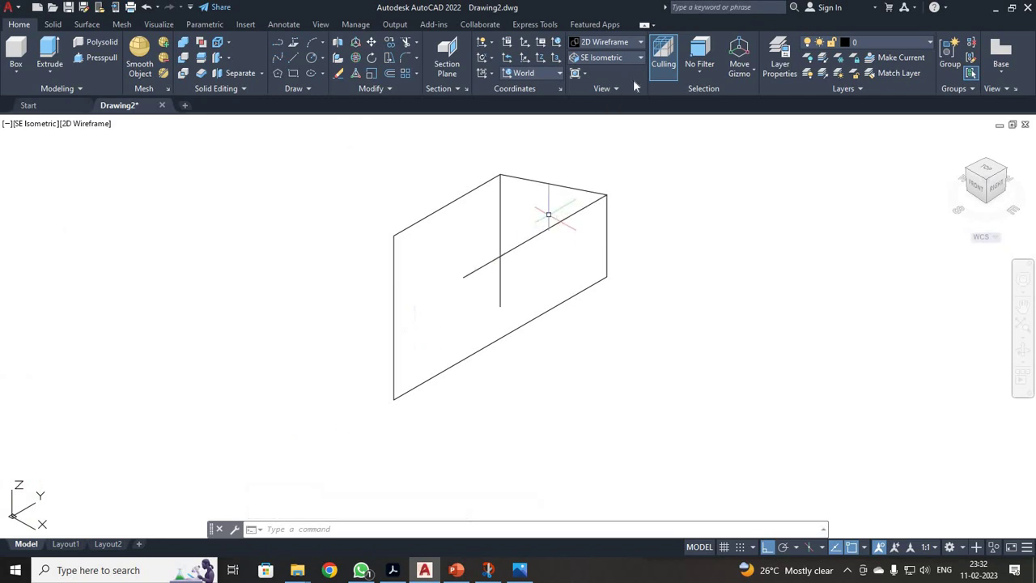
# Step: Switch the preset view to Front, then to Right
pyautogui.click(620, 61)
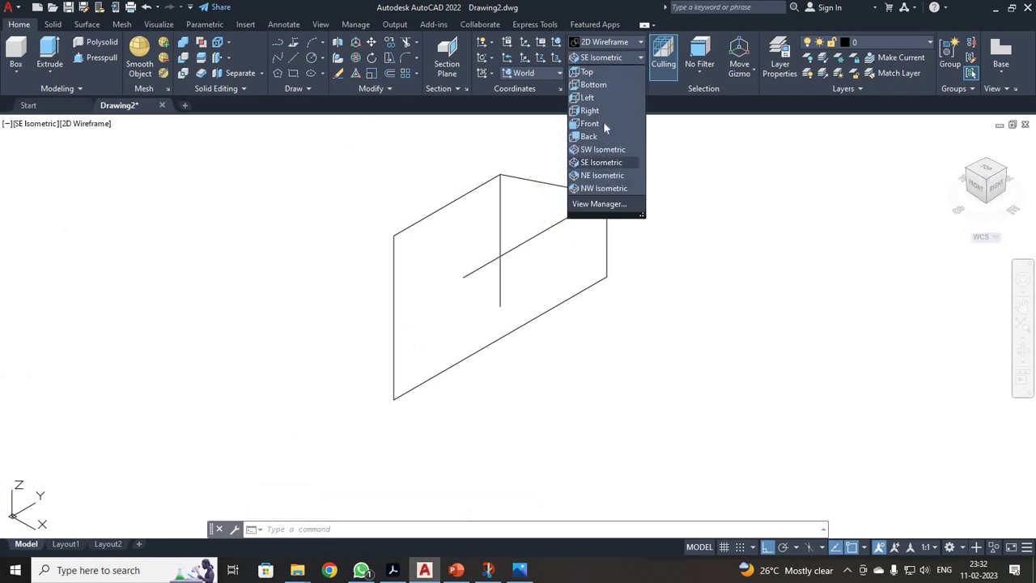
pyautogui.click(603, 127)
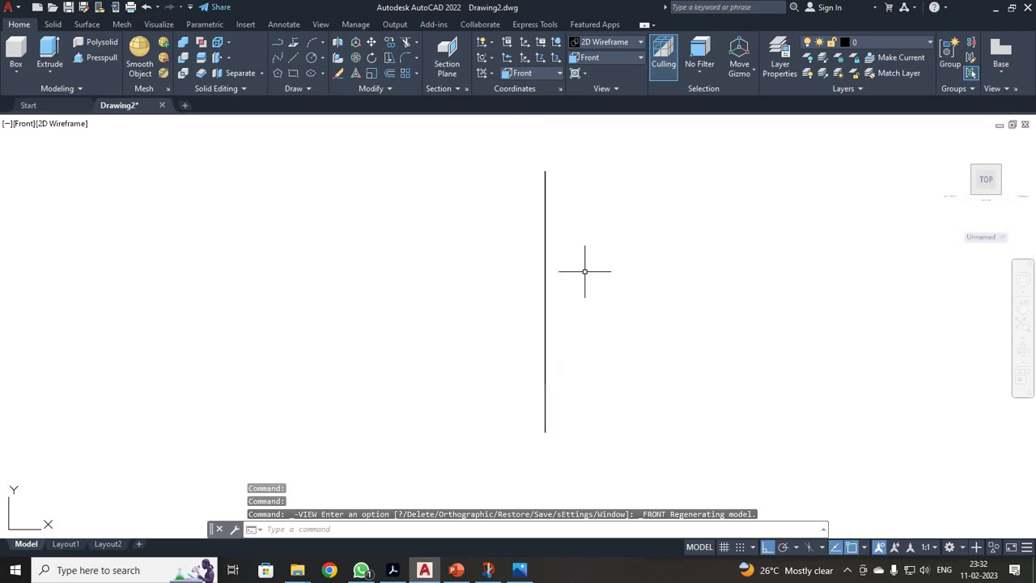
pyautogui.click(620, 57)
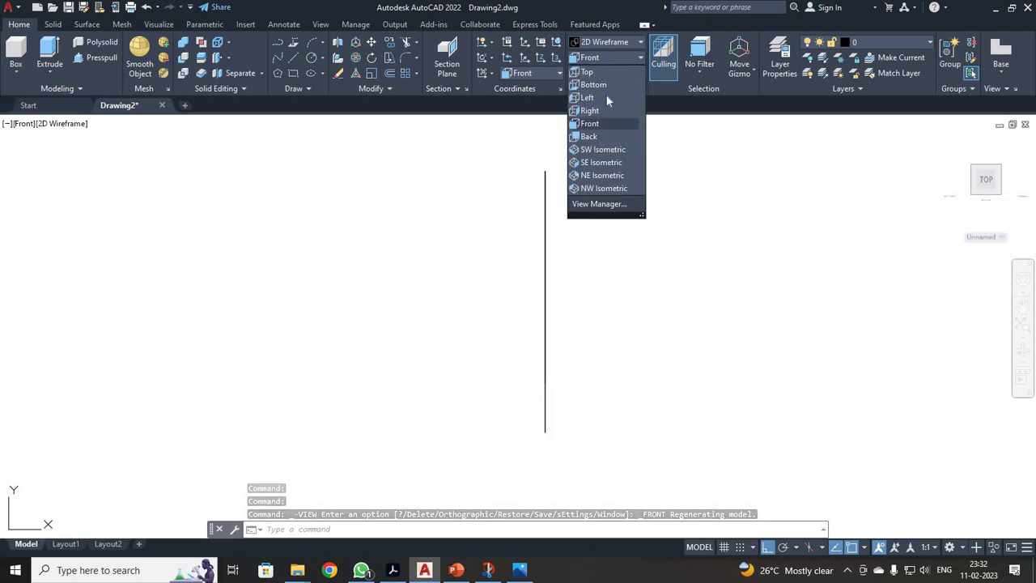
pyautogui.click(599, 113)
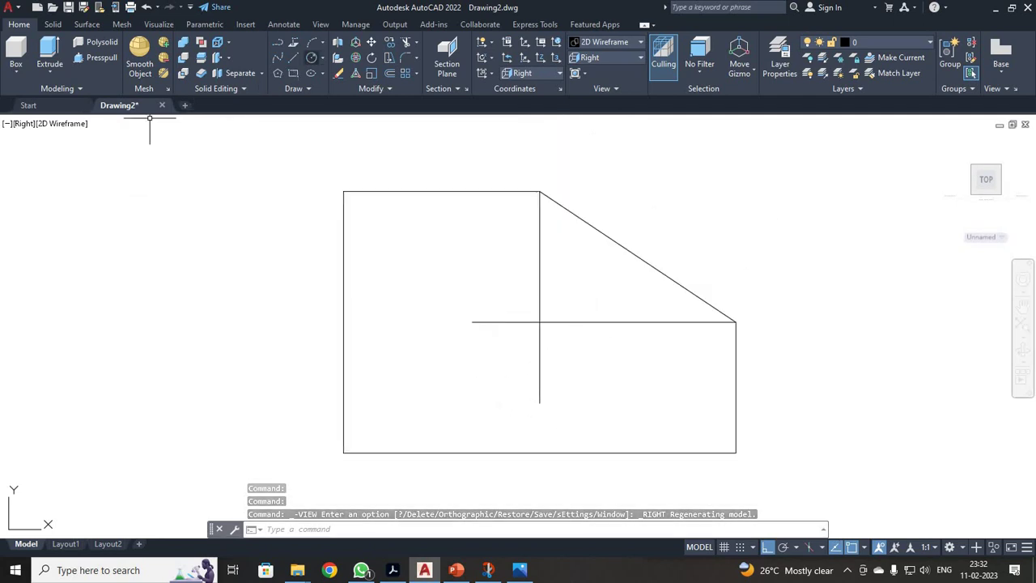
# Step: Draw a 0.5-radius circle centred on the guide lines' intersection
pyautogui.write('c')
pyautogui.press('Return')
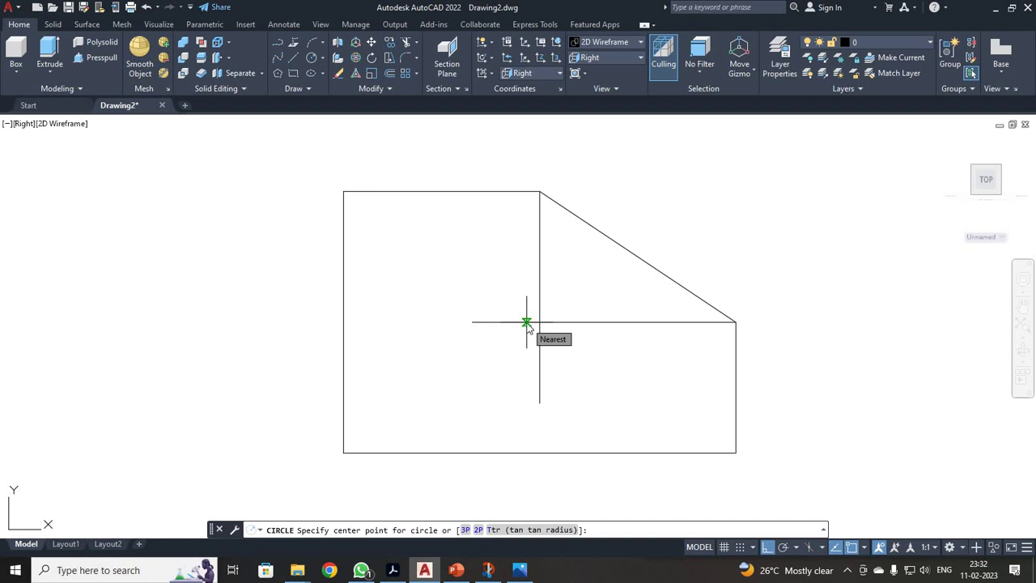
pyautogui.hotkey('alt', 'Tab')
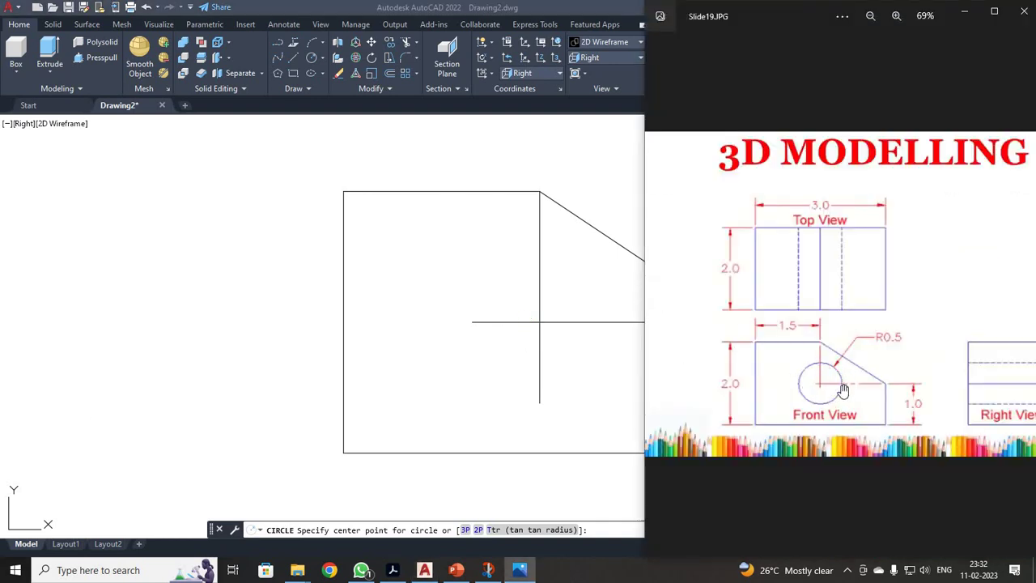
pyautogui.hotkey('alt', 'Tab')
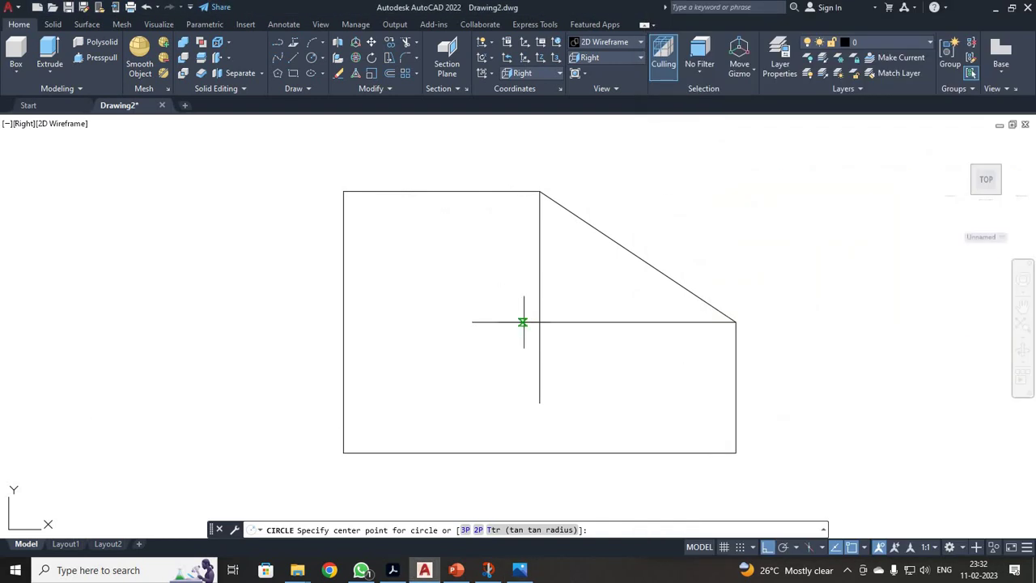
pyautogui.click(540, 323)
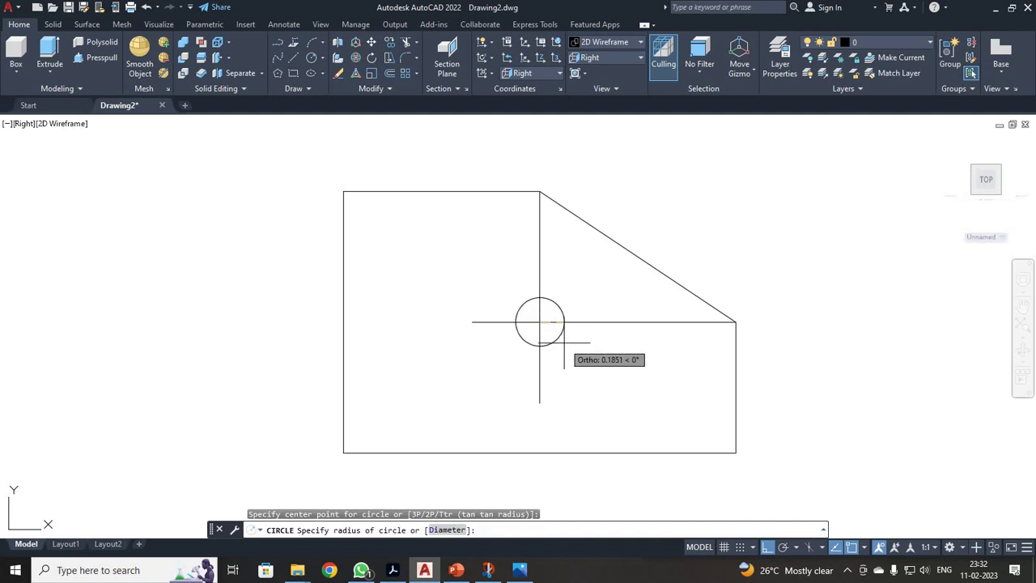
pyautogui.press('Return')
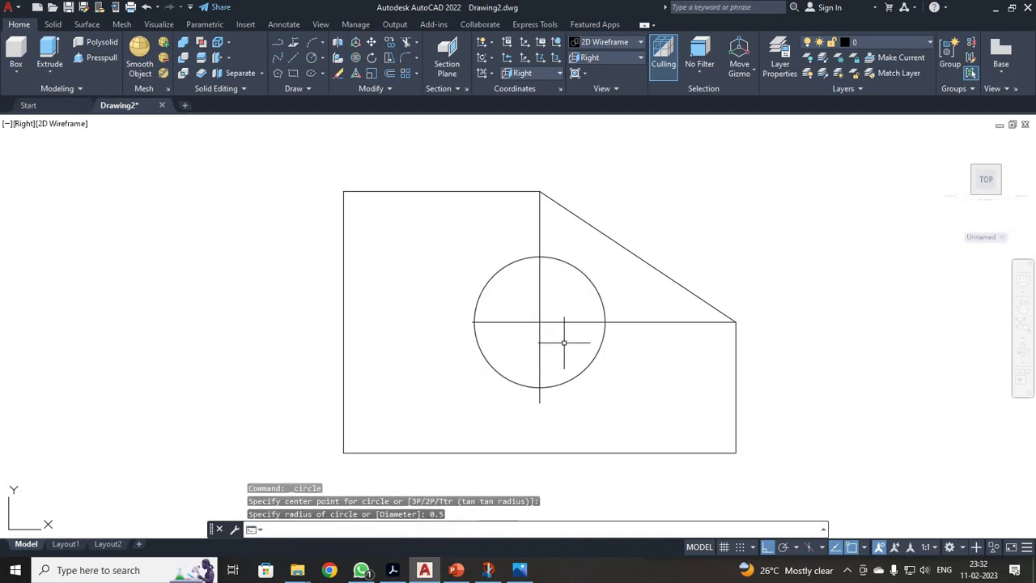
# Step: Erase both the vertical and horizontal crossing guide lines
pyautogui.click(542, 302)
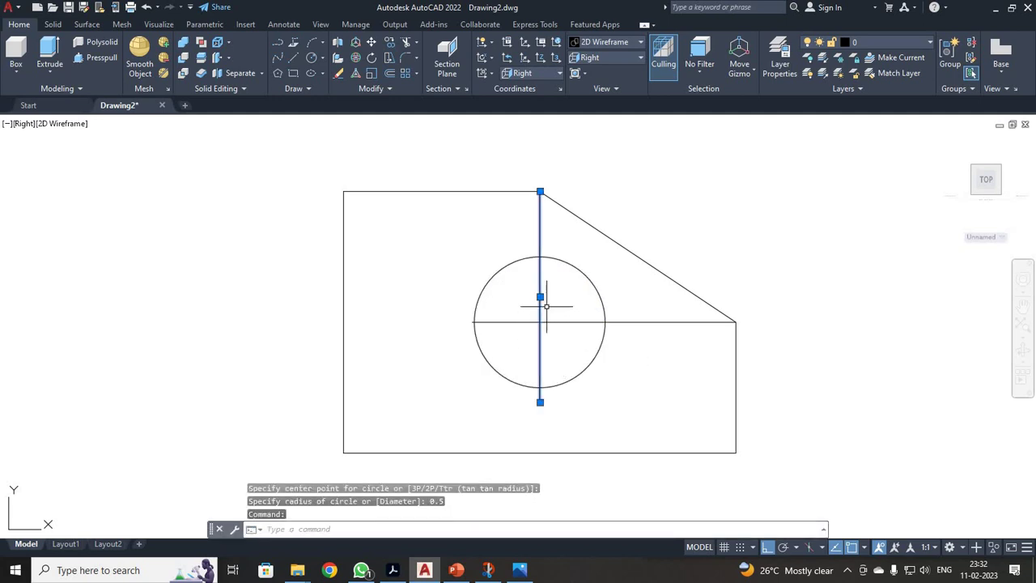
pyautogui.press('Delete')
pyautogui.click(629, 322)
pyautogui.press('Delete')
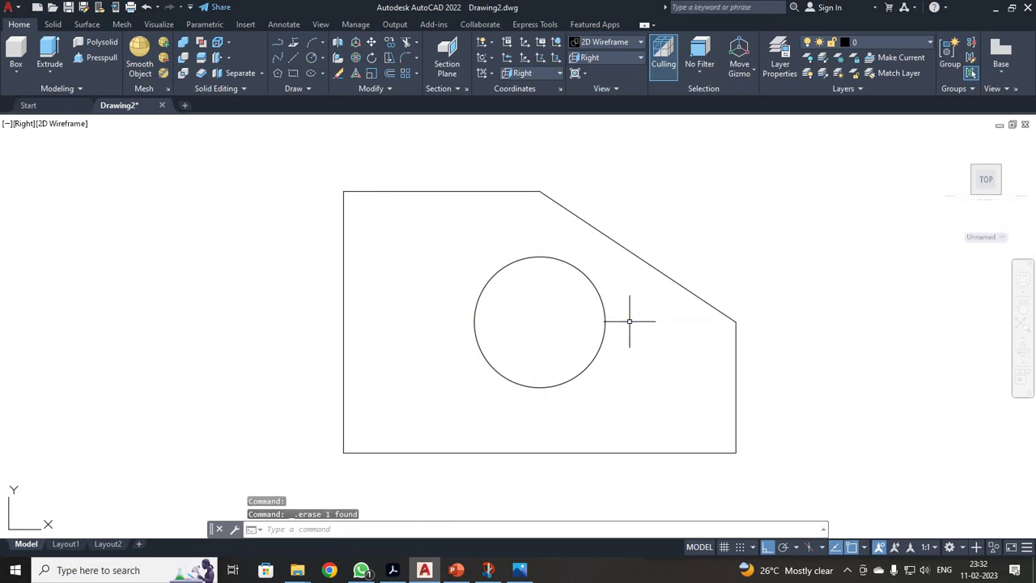
pyautogui.click(621, 56)
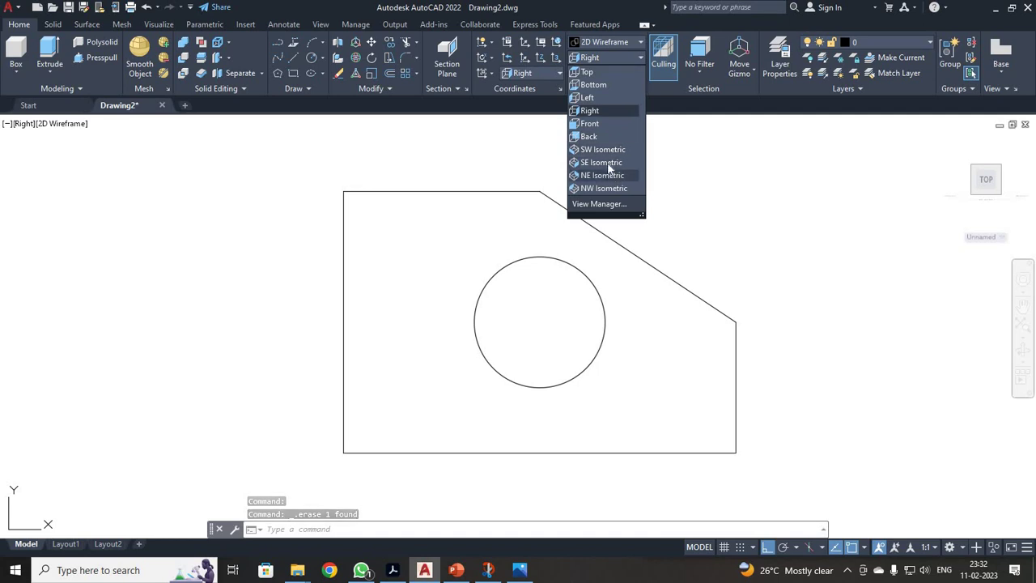
# Step: Switch to SE Isometric and zoom to frame the profile with its hole
pyautogui.click(609, 165)
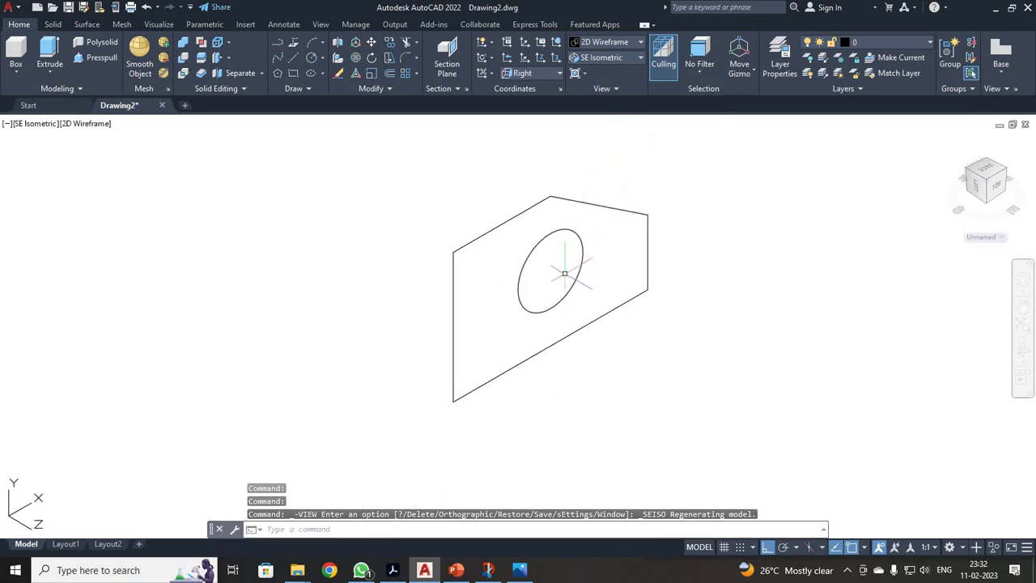
pyautogui.scroll(2, 565, 274)
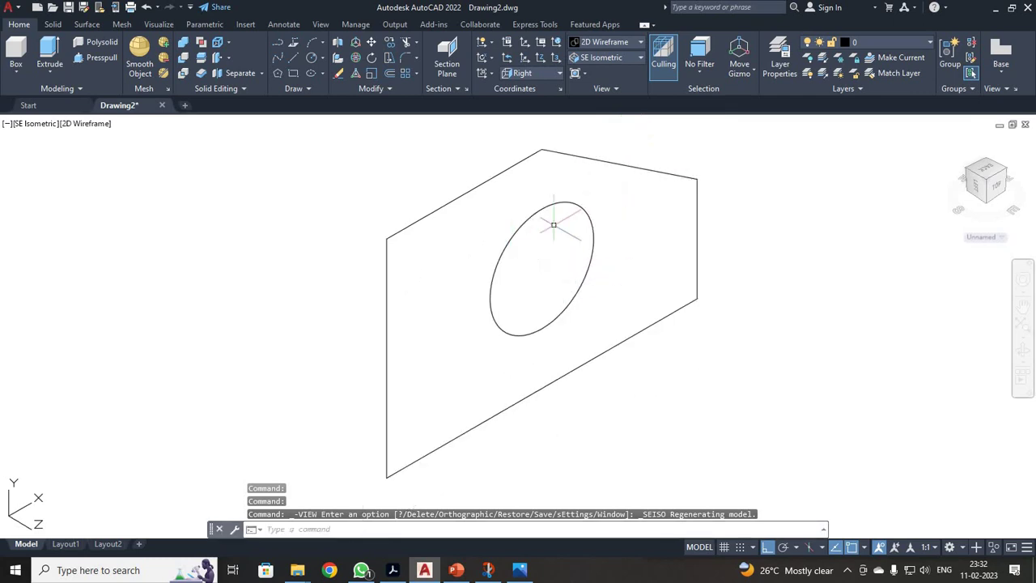
pyautogui.scroll(2, 567, 224)
pyautogui.scroll(-6, 580, 228)
pyautogui.scroll(4, 594, 241)
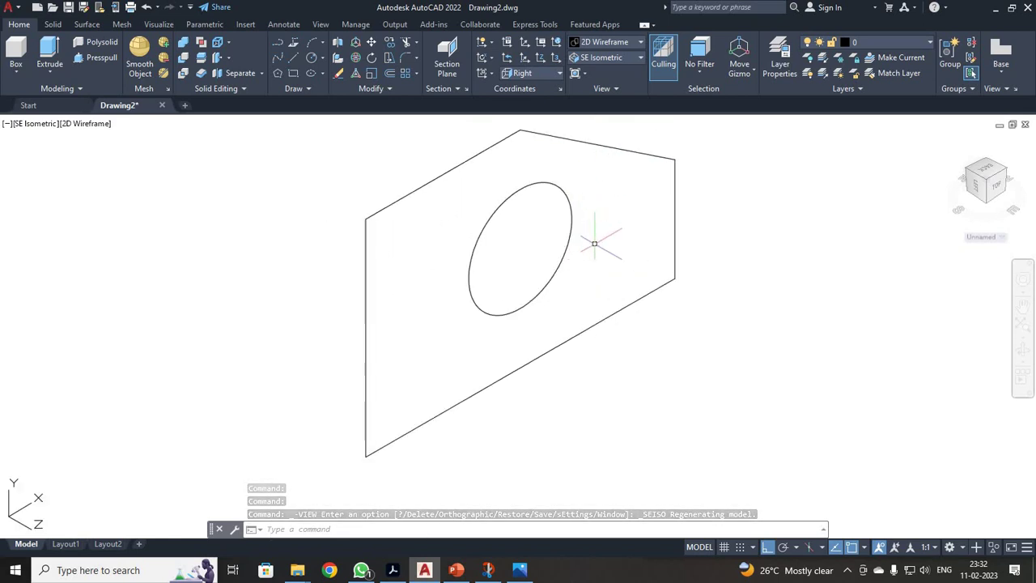
pyautogui.scroll(1, 594, 242)
pyautogui.scroll(-3, 595, 241)
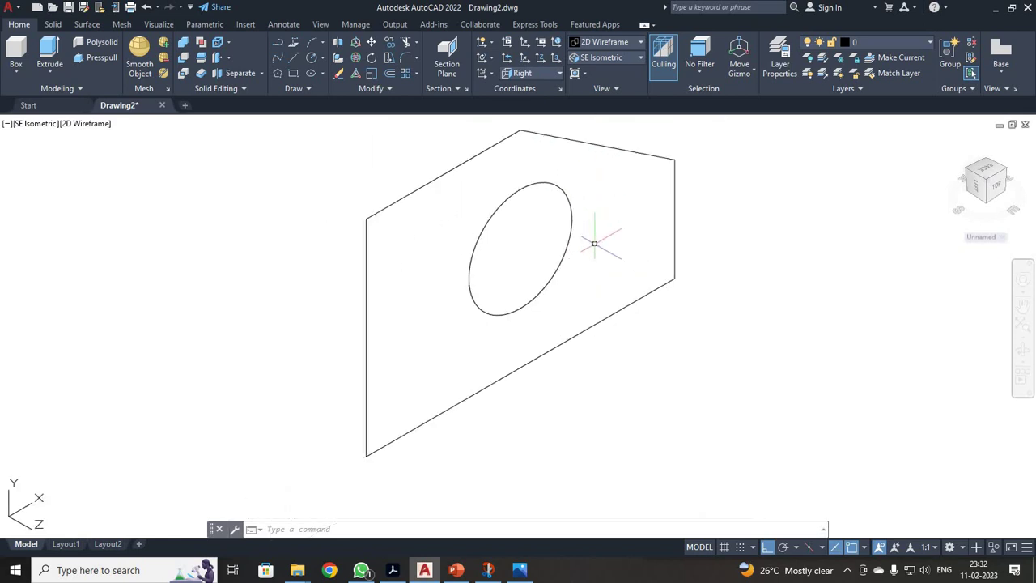
# Step: Convert the outline and the circle into two regions with REGION
pyautogui.click(391, 142)
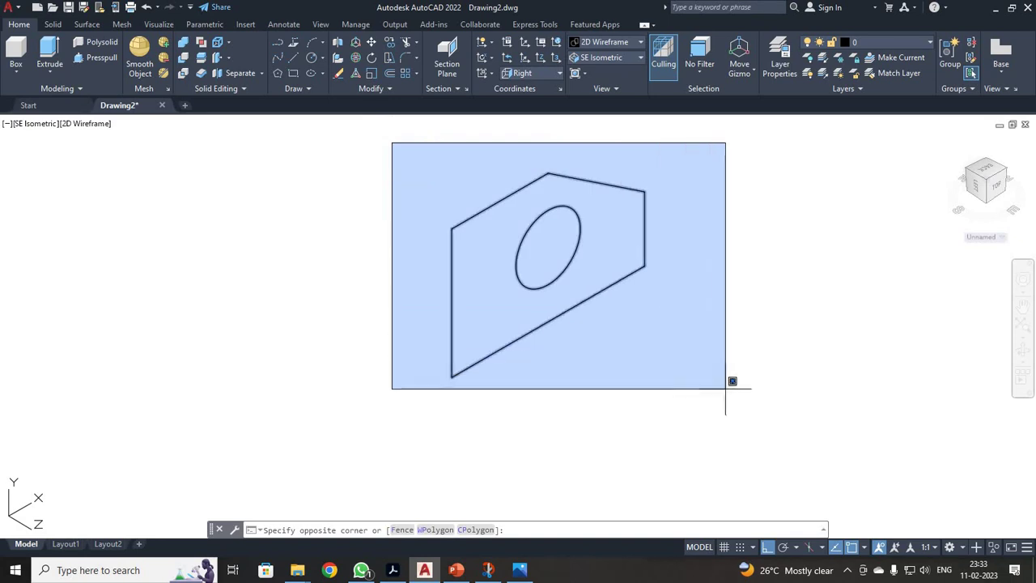
pyautogui.click(730, 387)
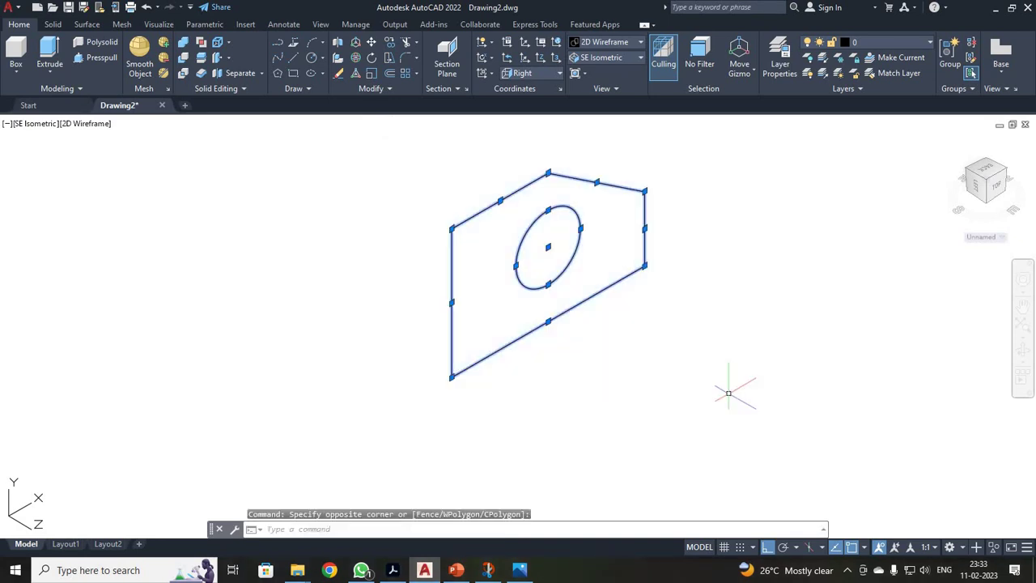
pyautogui.write('REGION')
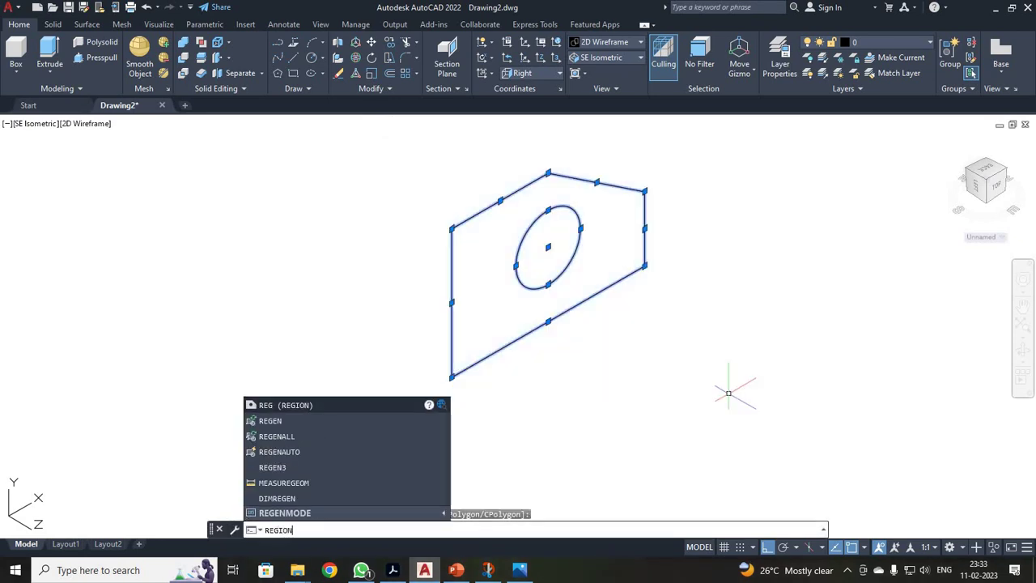
pyautogui.press('Return')
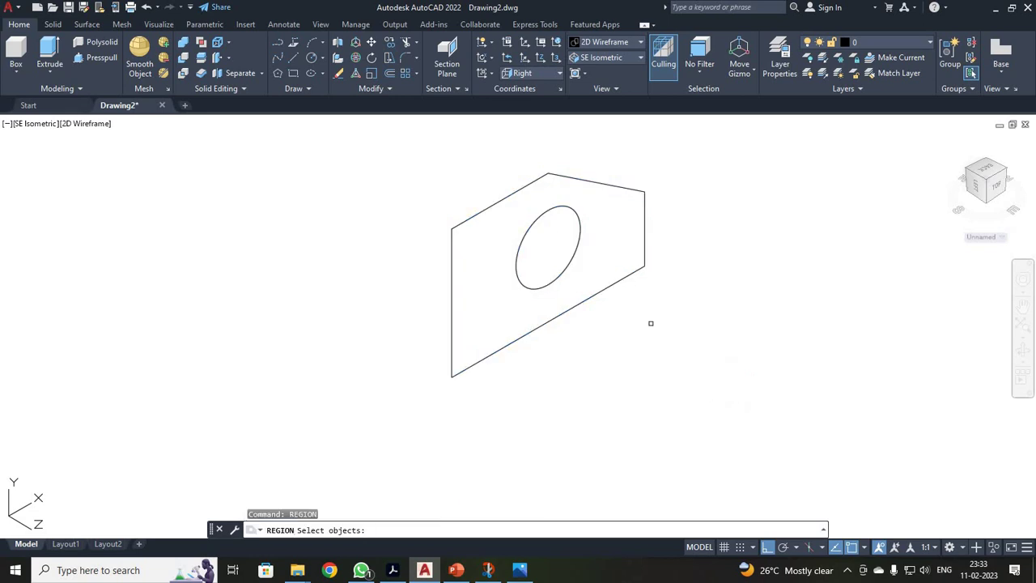
pyautogui.moveTo(372, 135); pyautogui.dragTo(724, 408)
pyautogui.press('Return')
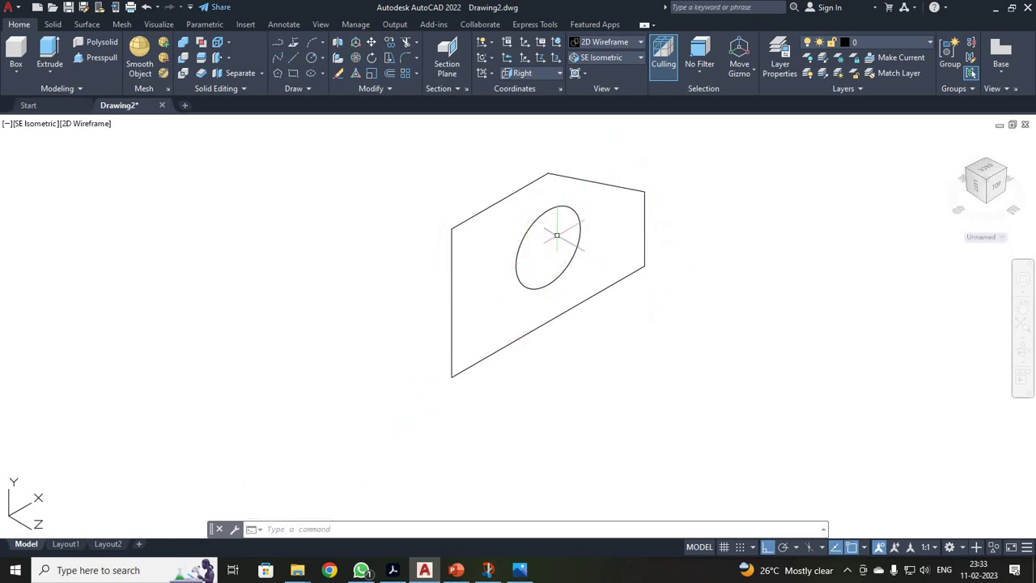
pyautogui.hotkey('alt', 'Tab')
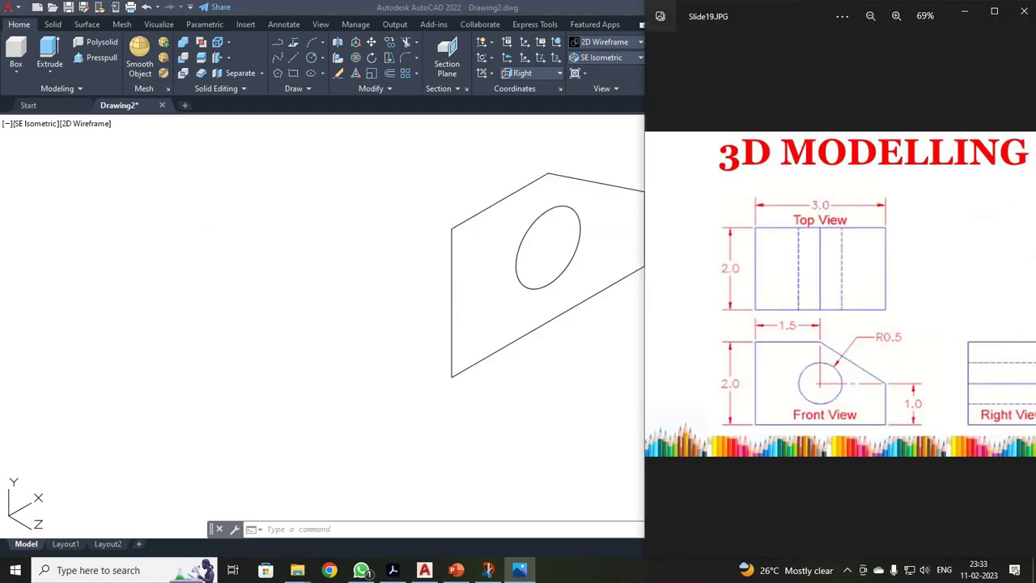
pyautogui.hotkey('alt', 'Tab')
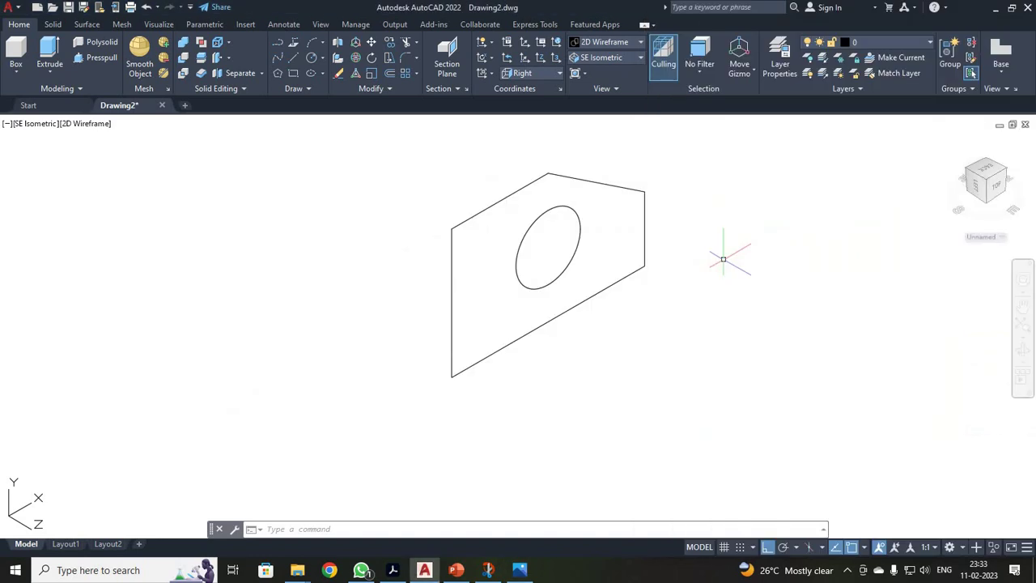
# Step: Extrude the outline and circle regions 2 units and apply the Shaded visual style
pyautogui.click(50, 58)
pyautogui.click(450, 290)
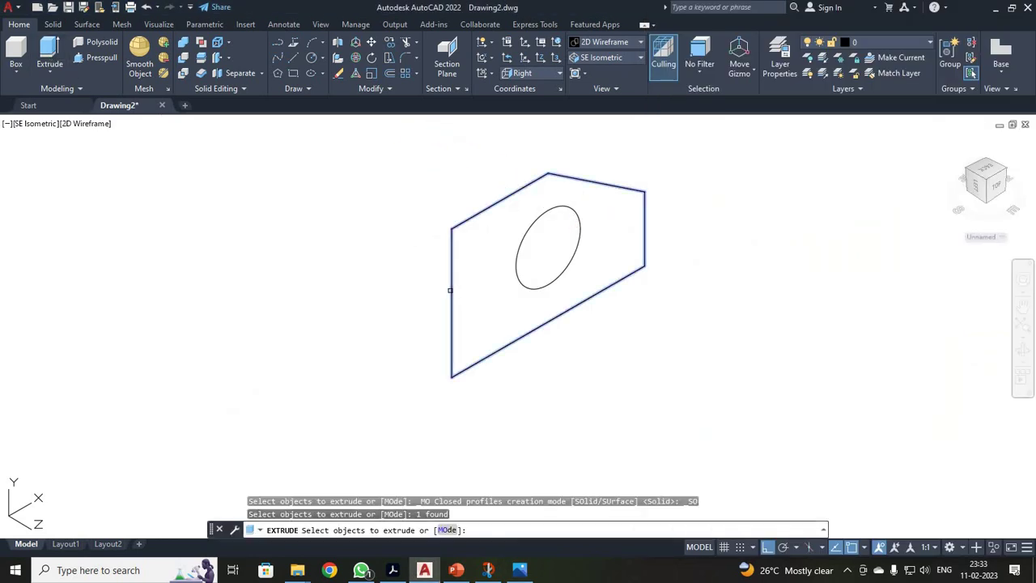
pyautogui.click(518, 283)
pyautogui.press('Return')
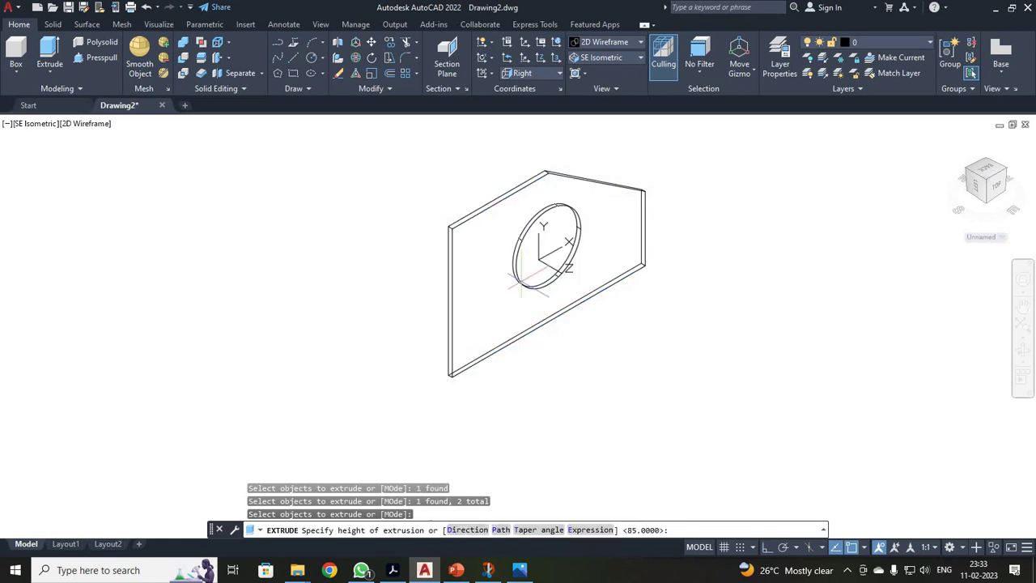
pyautogui.write('2')
pyautogui.press('Return')
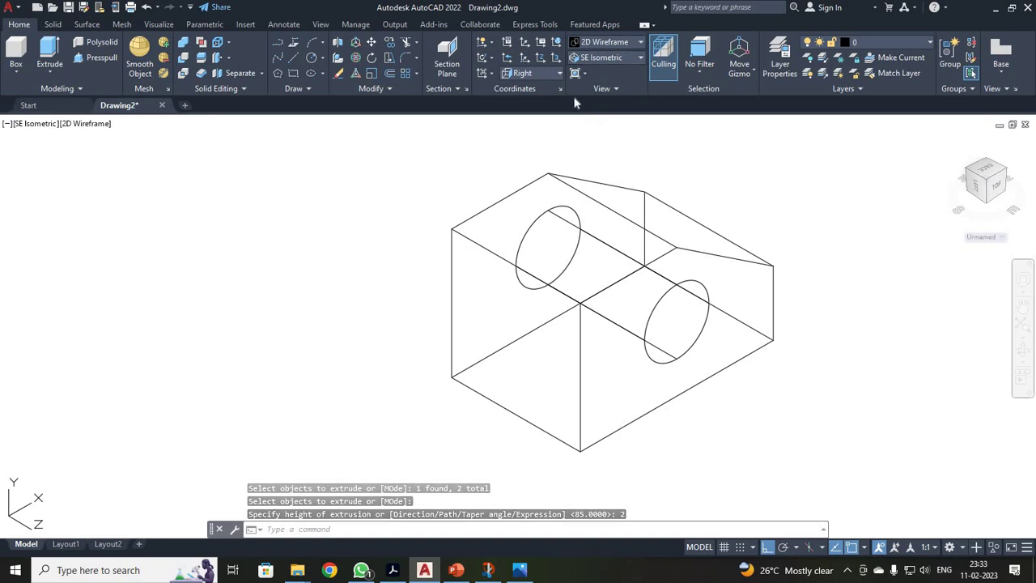
pyautogui.click(617, 42)
pyautogui.click(595, 113)
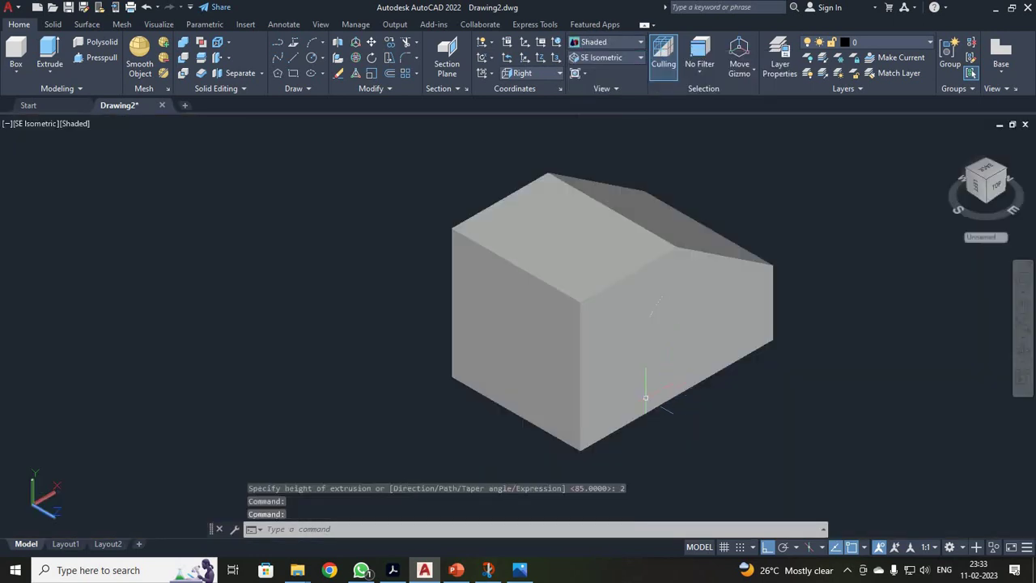
pyautogui.hotkey('alt', 'Tab')
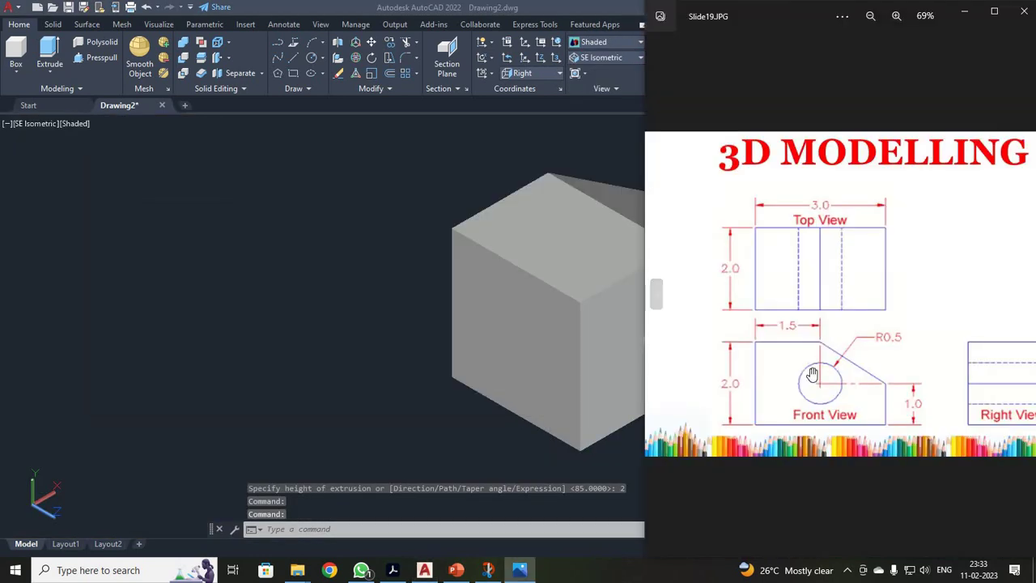
pyautogui.hotkey('alt', 'Tab')
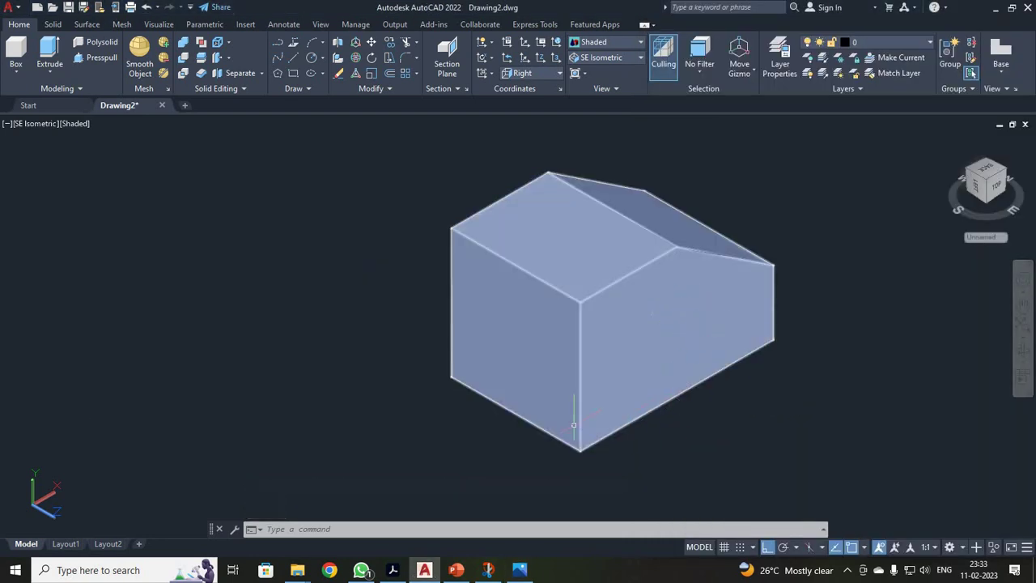
pyautogui.click(308, 530)
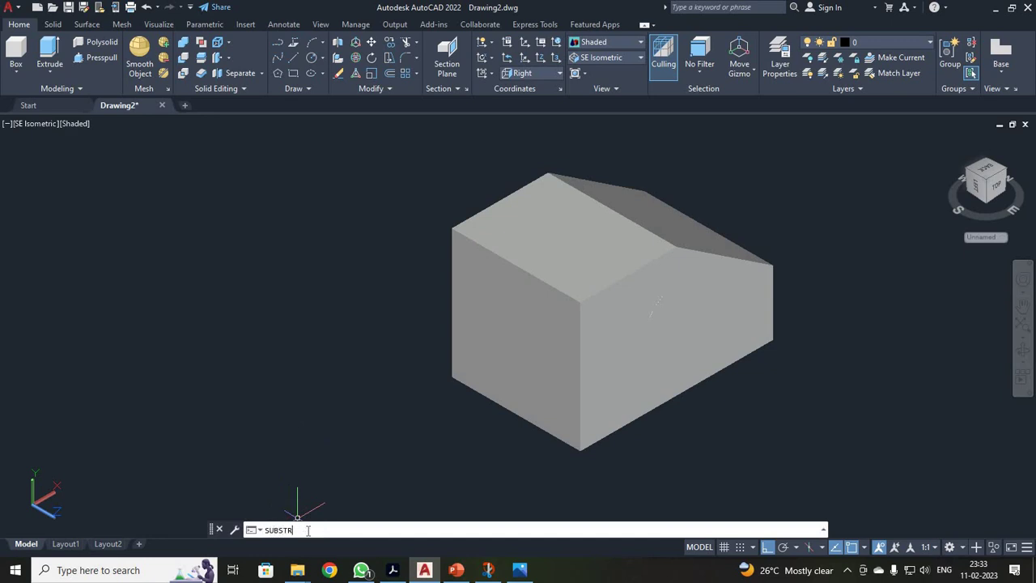
# Step: Subtract the circle cylinder from the block to cut a round hole through it
pyautogui.write('SUBSTRACT')
pyautogui.press('Return')
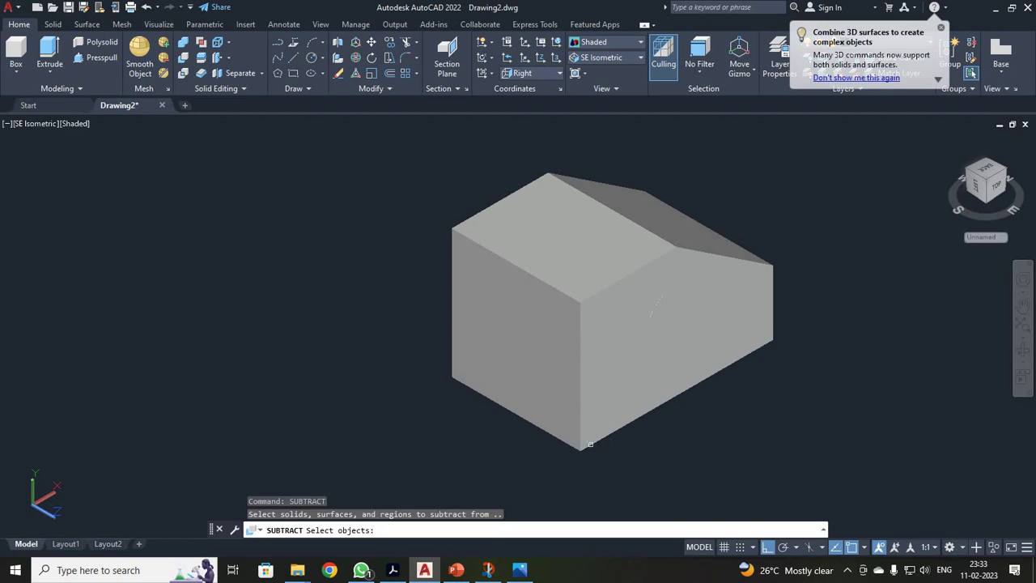
pyautogui.click(619, 398)
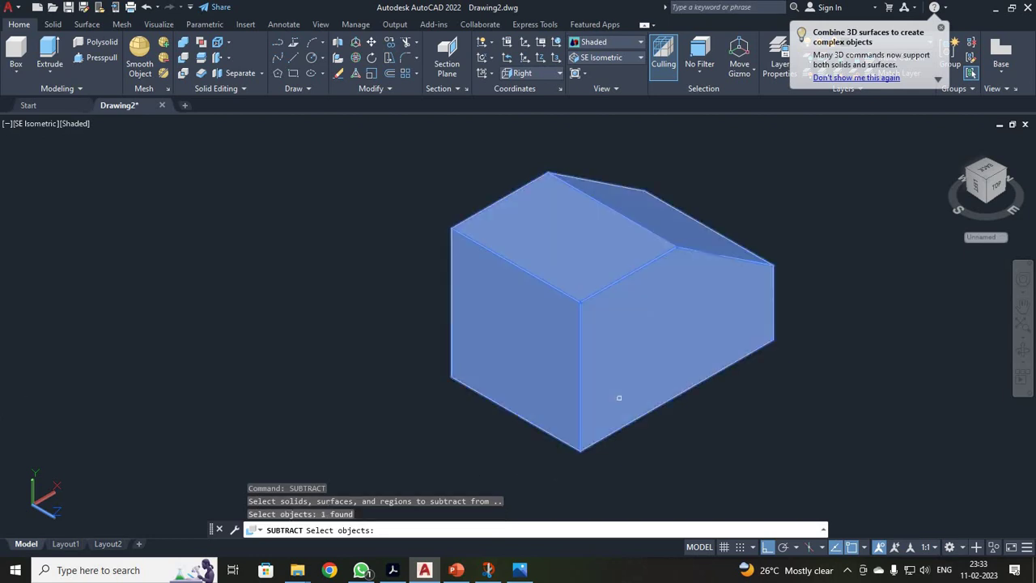
pyautogui.press('Return')
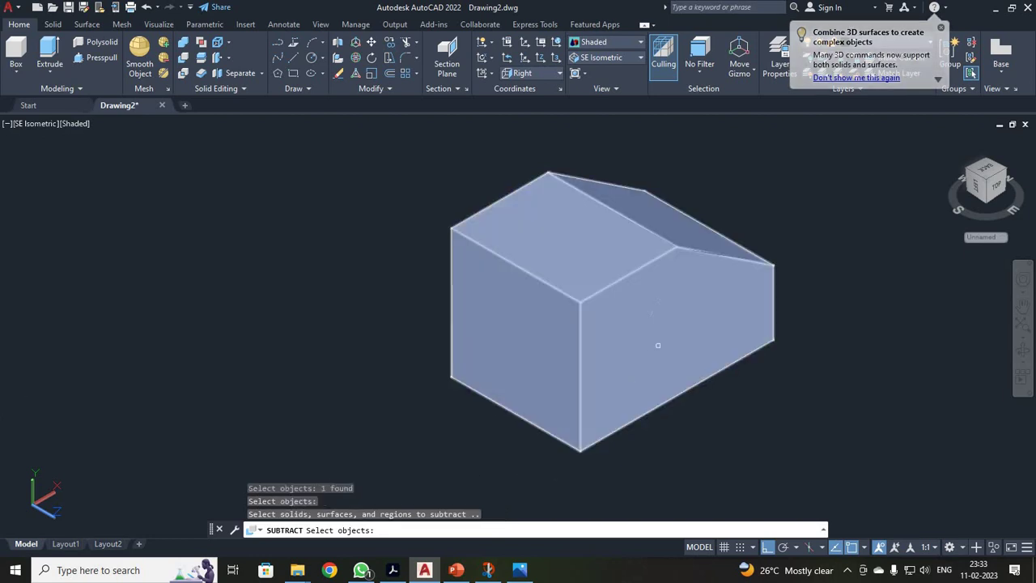
pyautogui.click(673, 320)
pyautogui.press('Return')
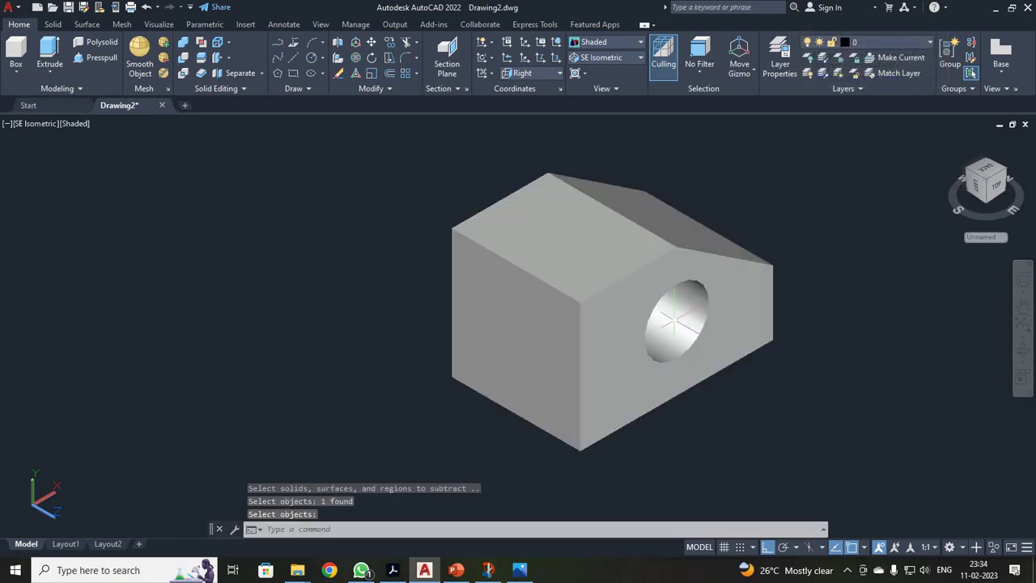
# Step: Zoom in and out to inspect the hole, then switch to the Photos reference slide
pyautogui.scroll(-1, 731, 412)
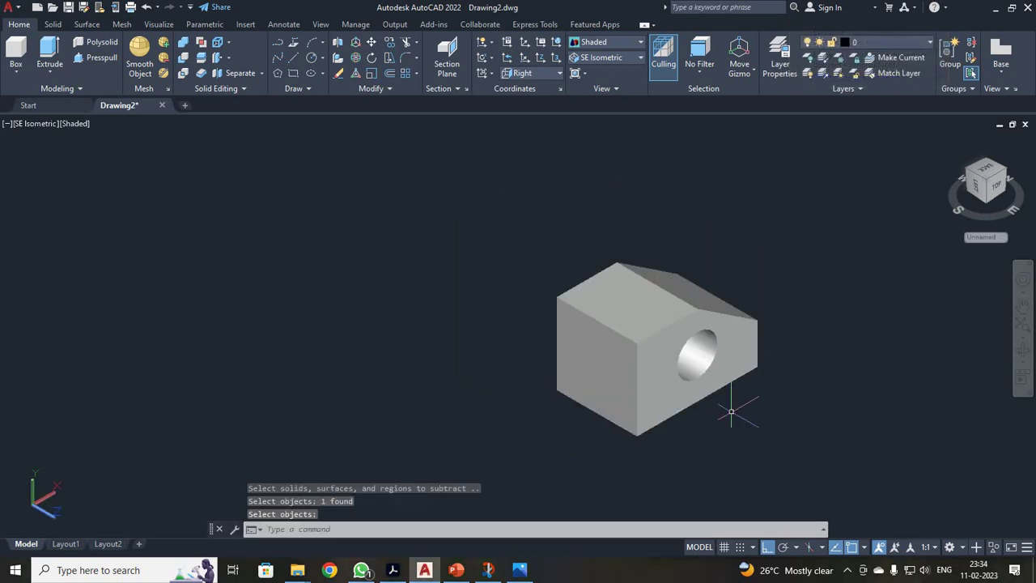
pyautogui.scroll(3, 731, 413)
pyautogui.scroll(-2, 731, 412)
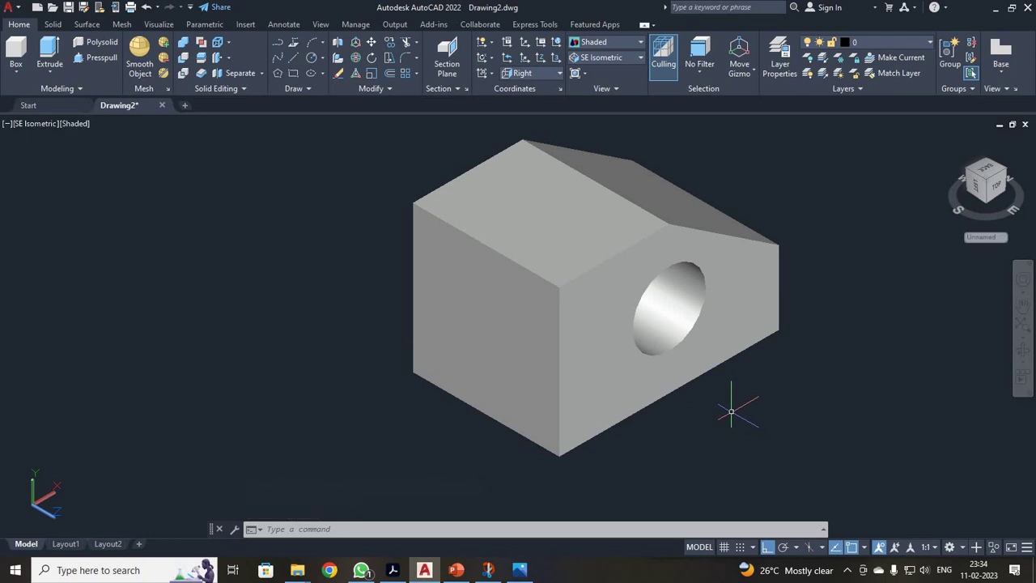
pyautogui.scroll(-2, 731, 412)
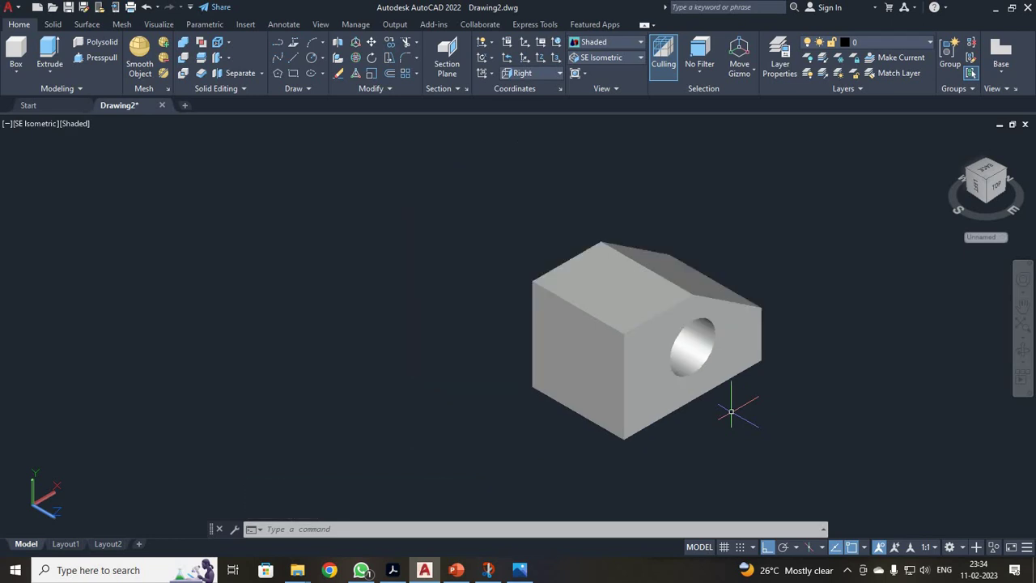
pyautogui.scroll(1, 731, 412)
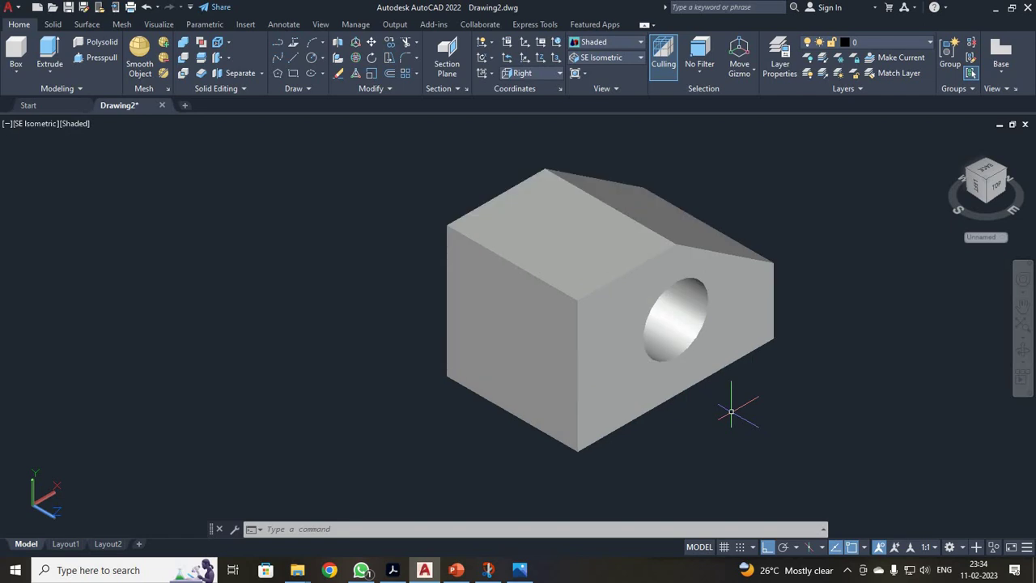
pyautogui.hotkey('alt', 'Tab')
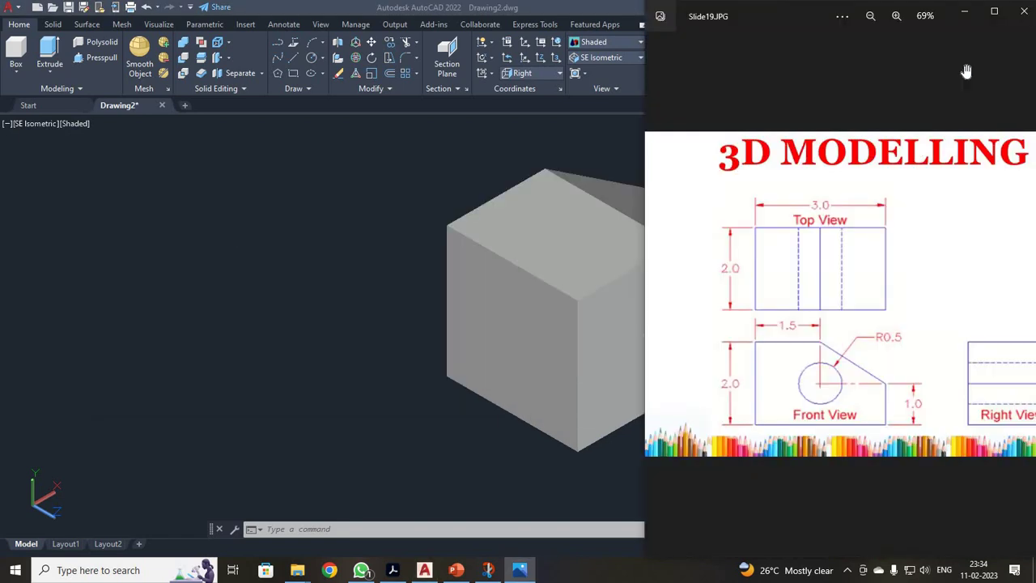
# Step: Advance the reference to Slide20 with the isometric stepped block, then return to AutoCAD
pyautogui.click(997, 11)
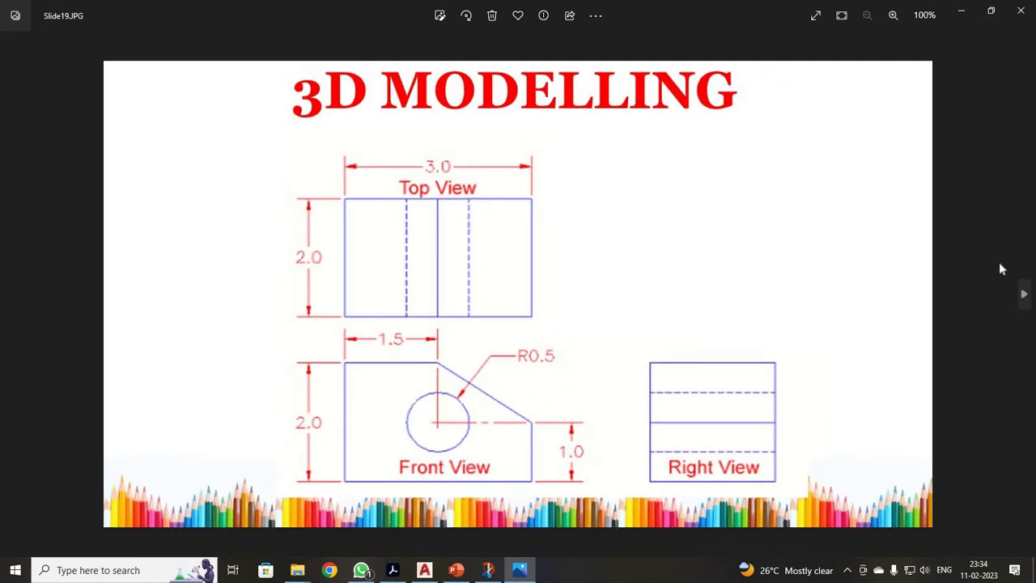
pyautogui.click(1001, 266)
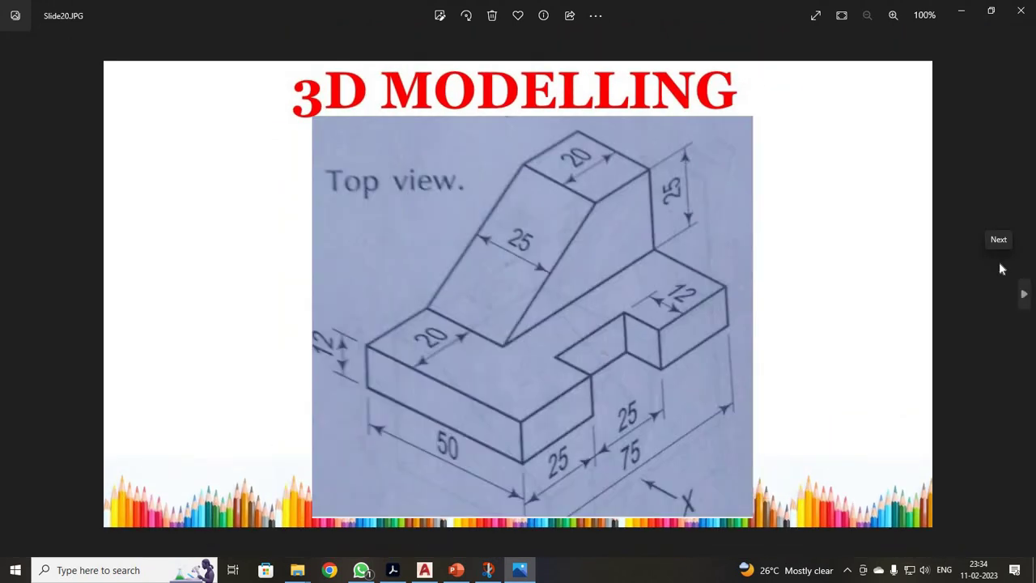
pyautogui.click(991, 10)
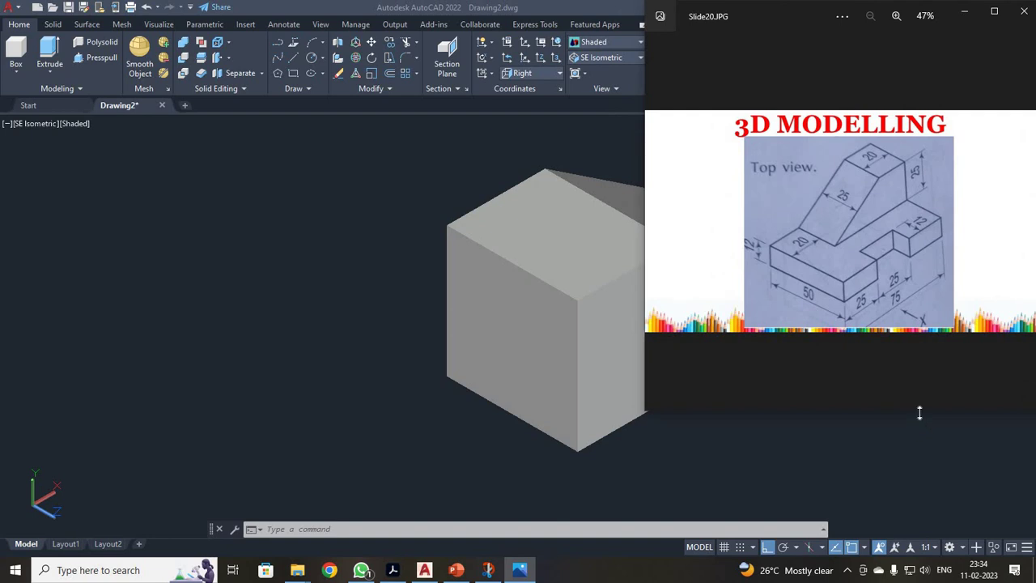
pyautogui.doubleClick(920, 419)
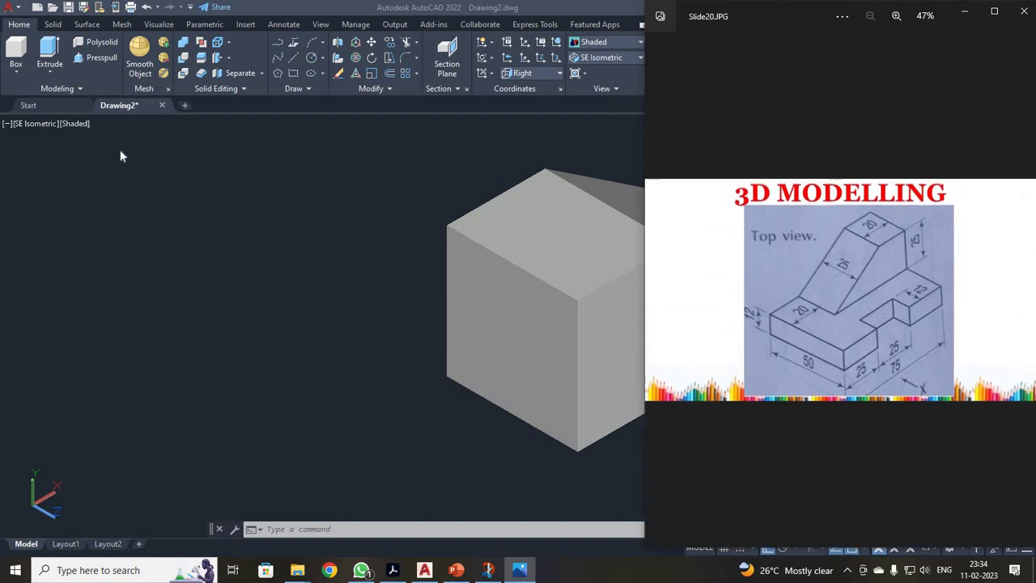
pyautogui.click(186, 109)
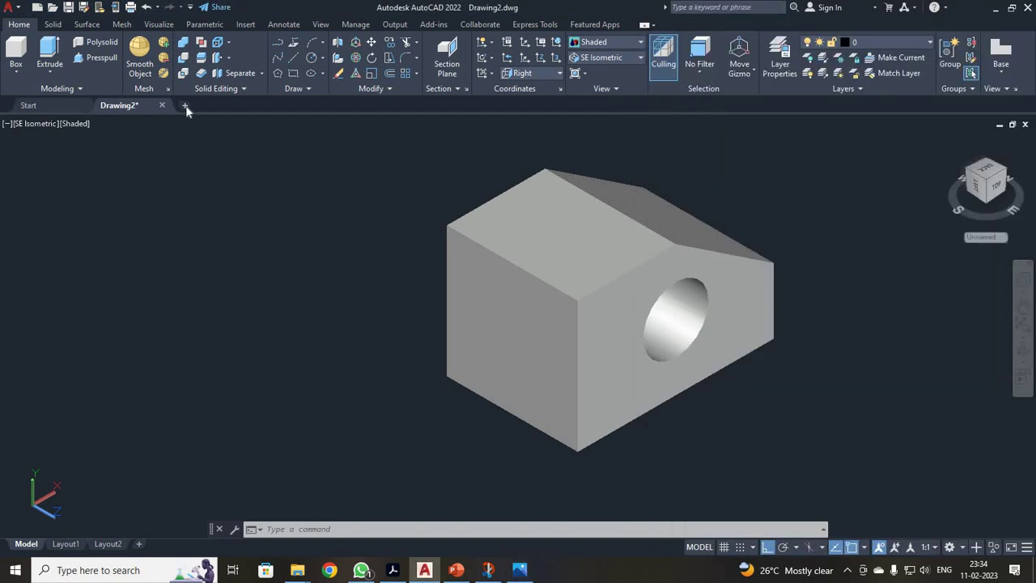
# Step: Open a new blank Drawing3 and arrange it beside the stepped-block reference slide
pyautogui.click(186, 106)
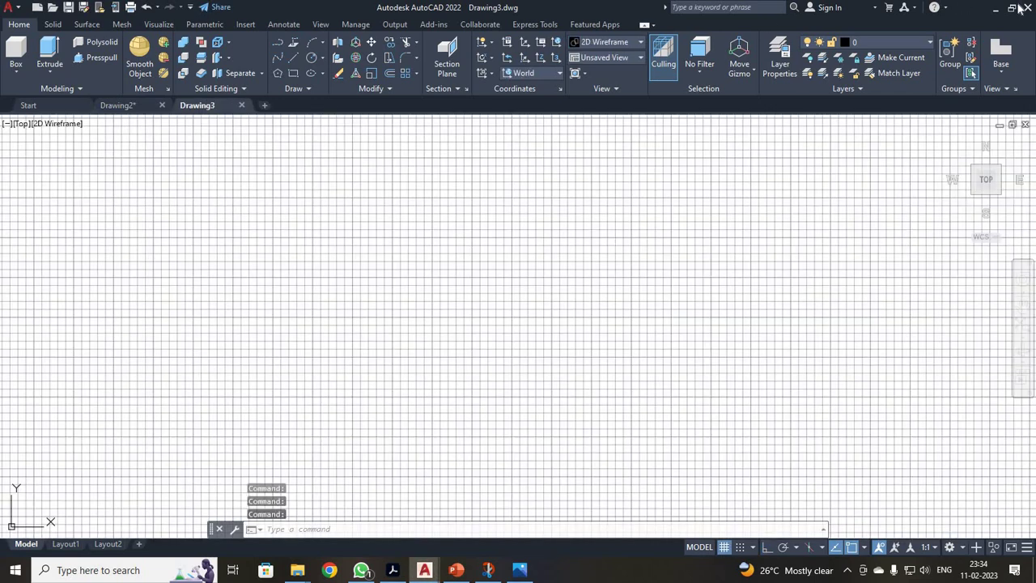
pyautogui.click(1013, 8)
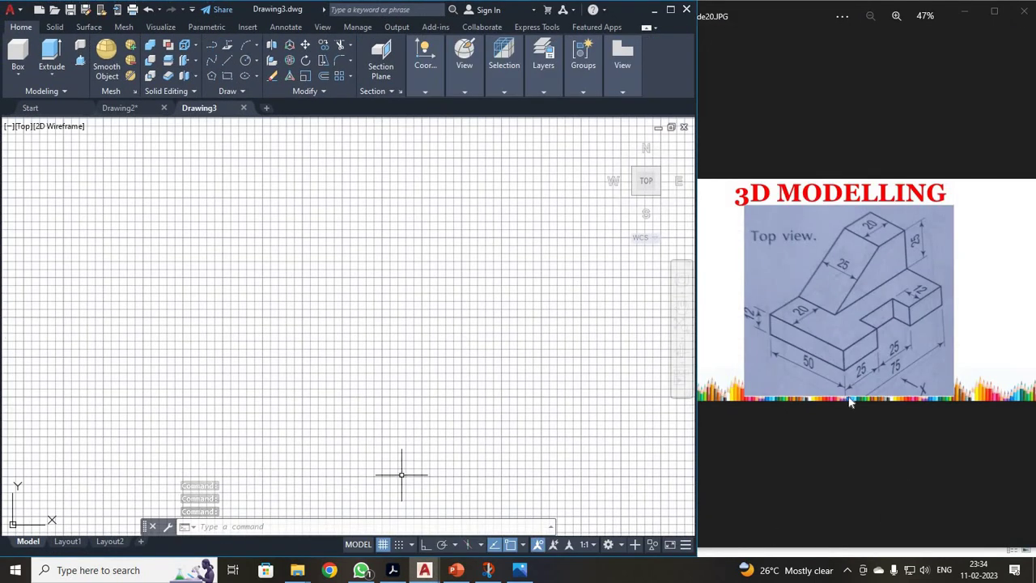
pyautogui.click(994, 12)
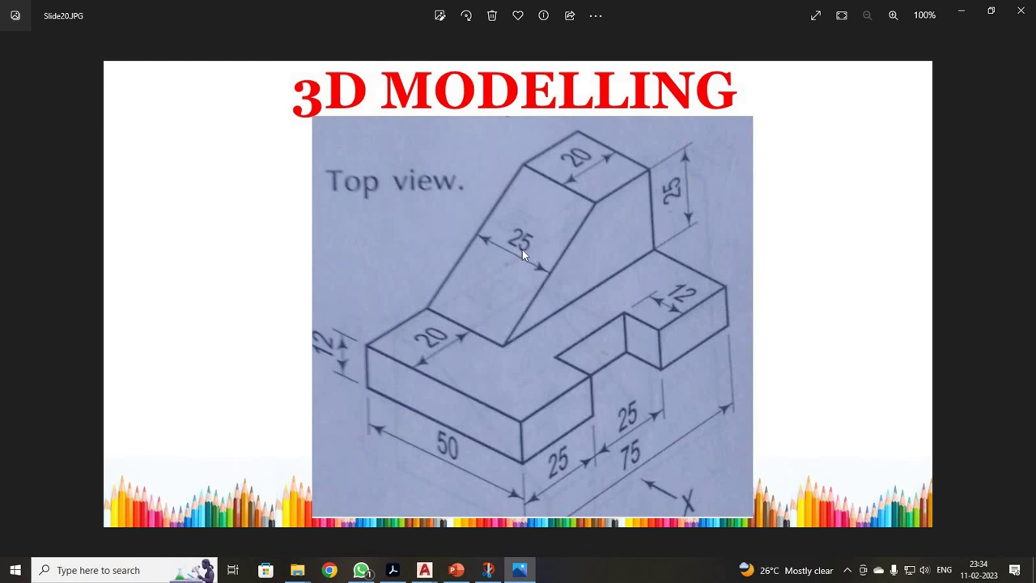
pyautogui.click(991, 11)
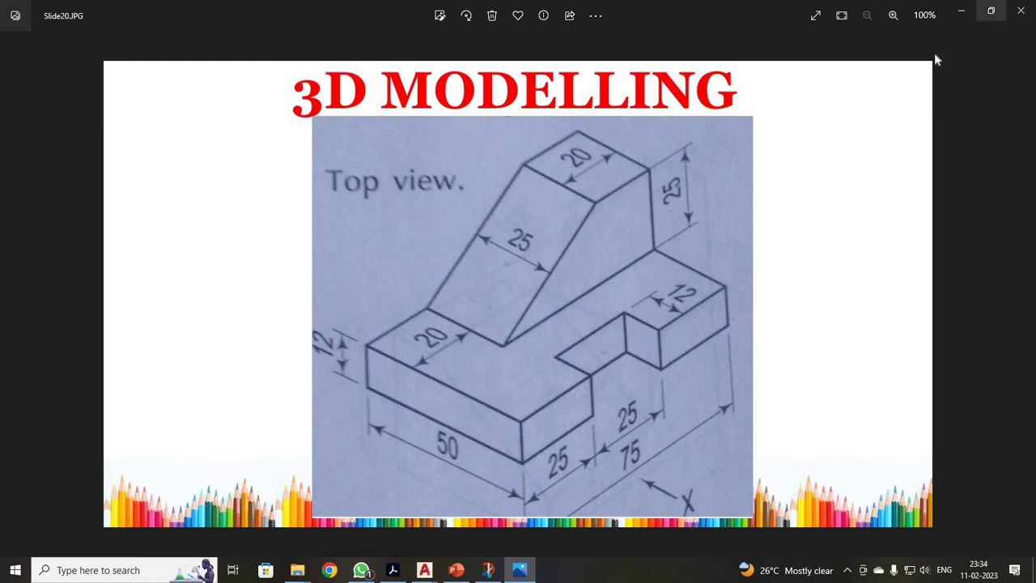
pyautogui.click(463, 284)
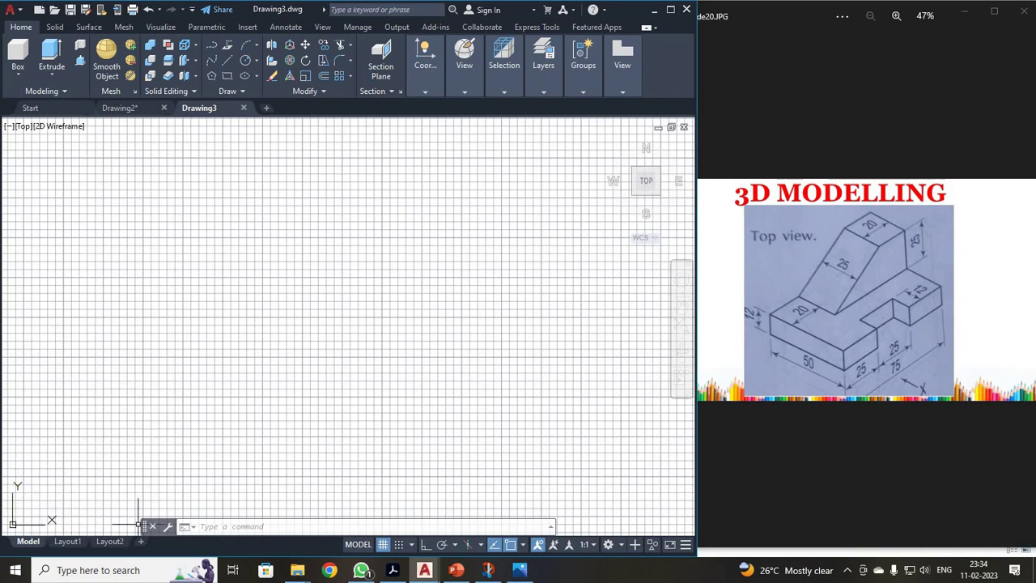
# Step: Set Drawing3 to SE Isometric view in wireframe and turn the grid off with F7
pyautogui.click(160, 28)
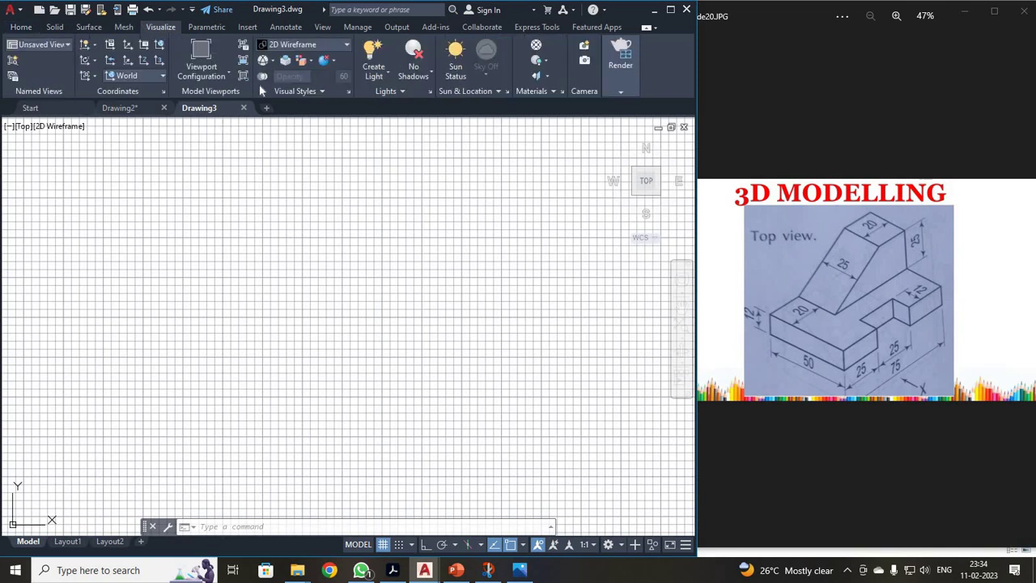
pyautogui.click(306, 47)
pyautogui.click(306, 45)
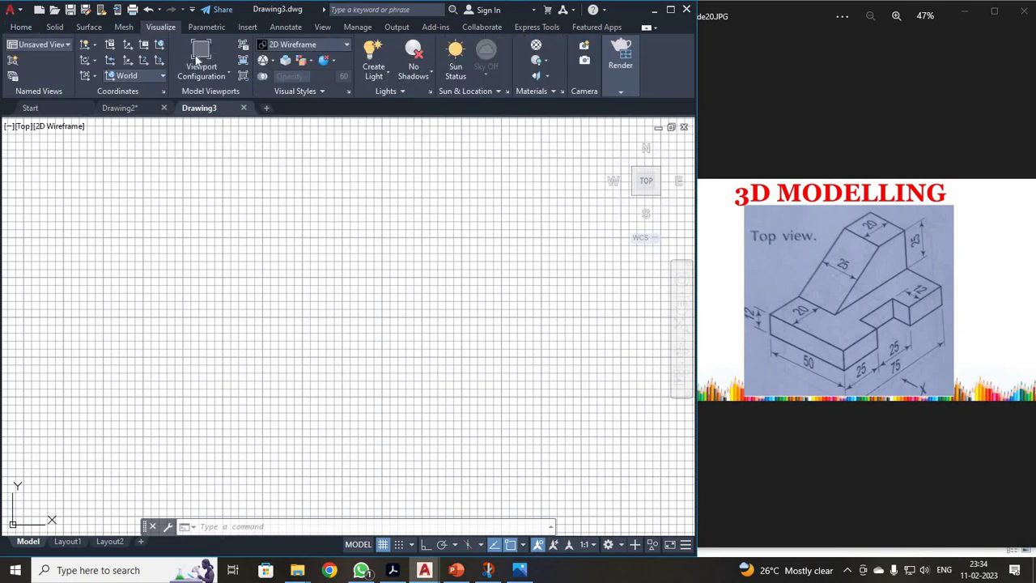
pyautogui.click(49, 44)
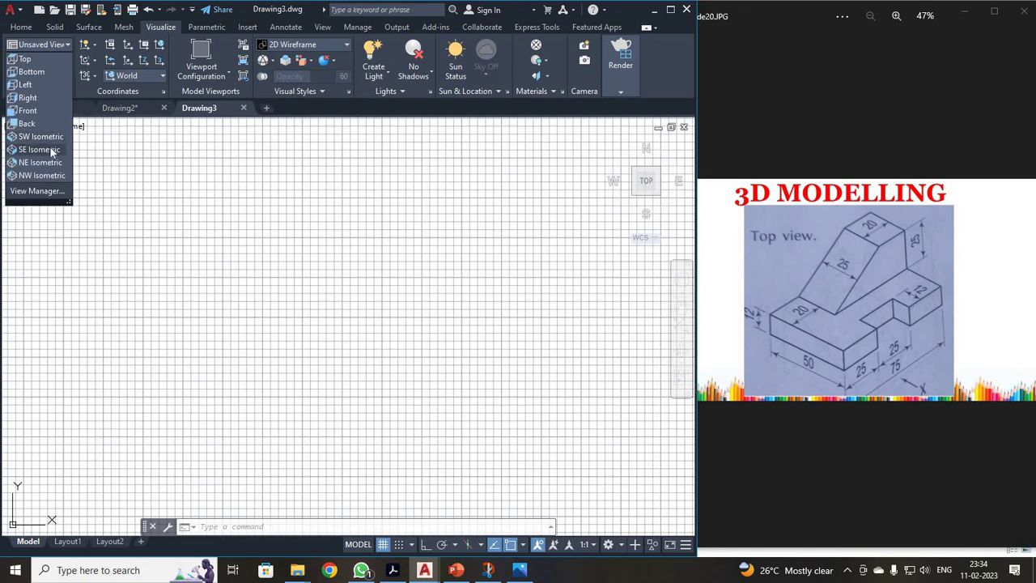
pyautogui.click(51, 151)
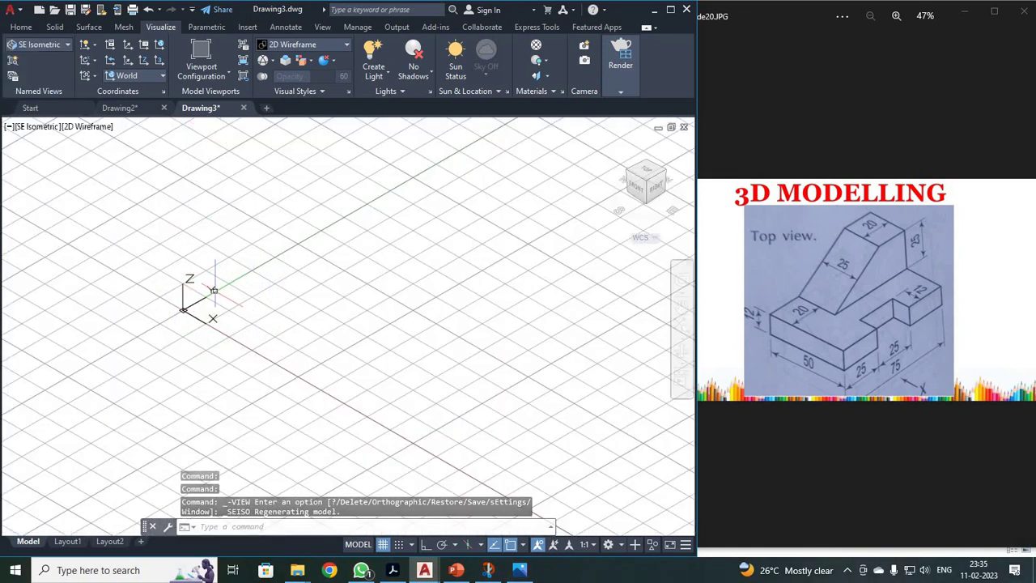
pyautogui.press('F7')
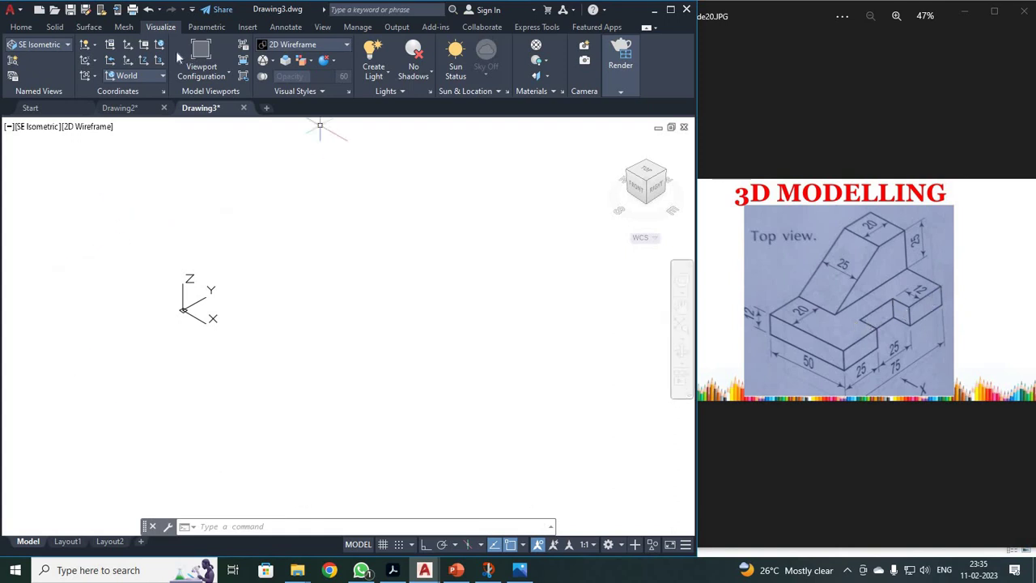
# Step: With Ortho on, draw the notched edges of the base outline: 25, 12, 25, 12, 25
pyautogui.click(23, 30)
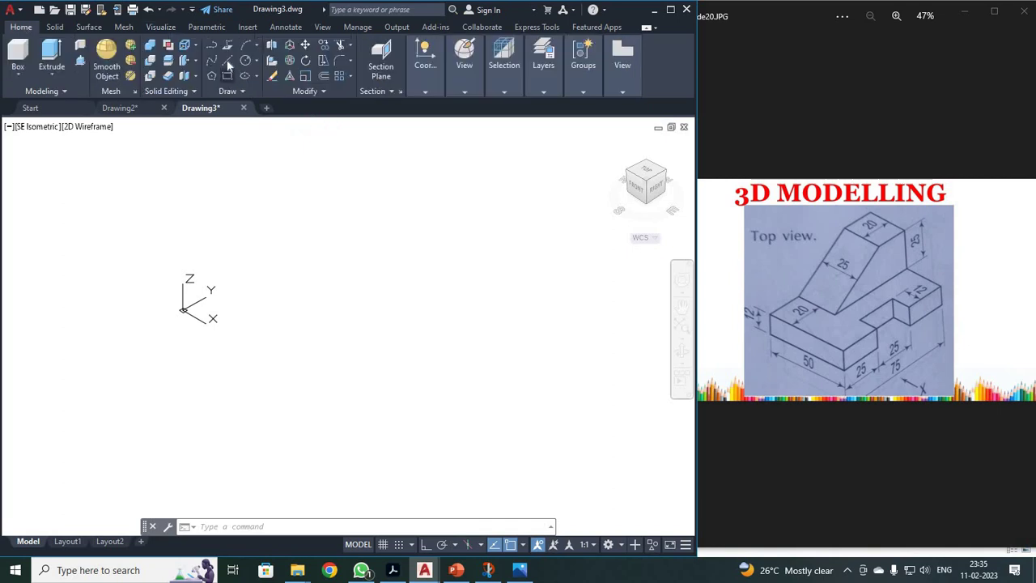
pyautogui.write('l')
pyautogui.press('Return')
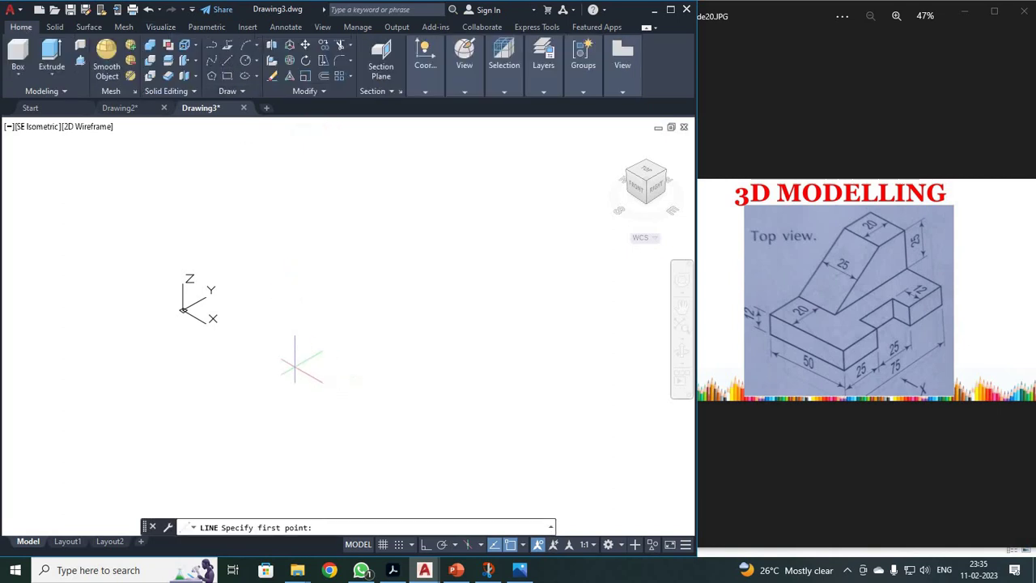
pyautogui.click(296, 367)
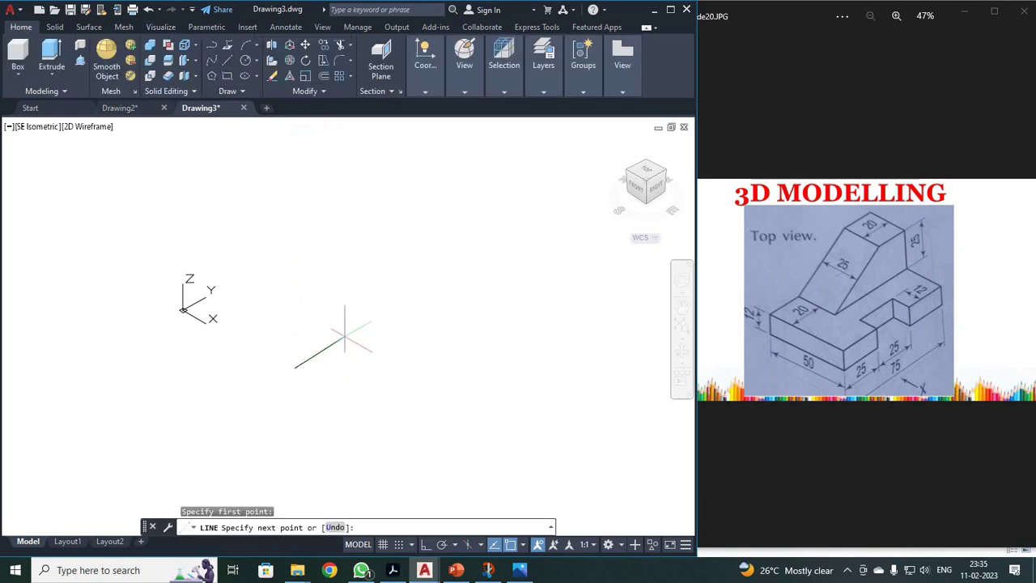
pyautogui.press('F8')
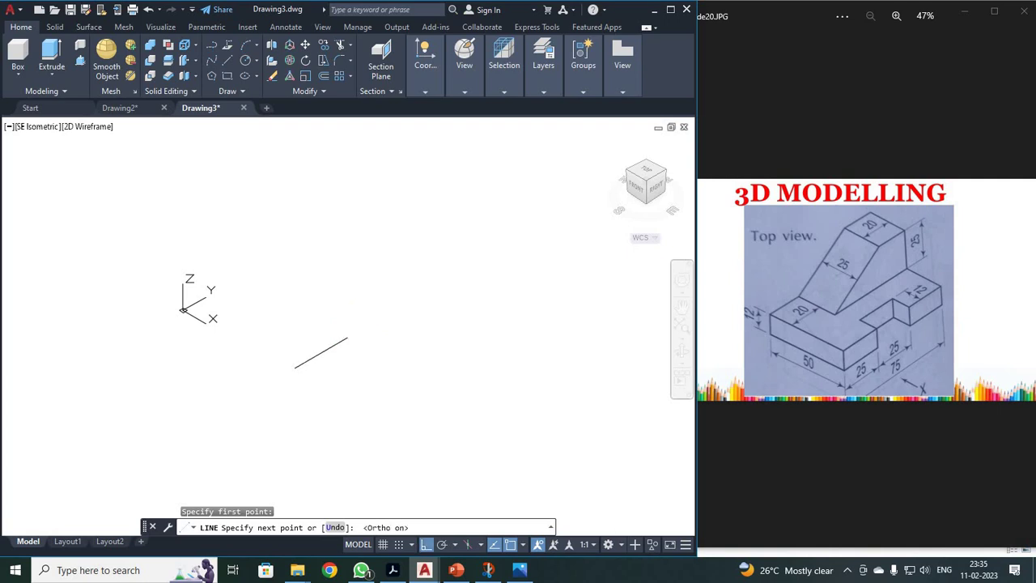
pyautogui.write('25')
pyautogui.press('Return')
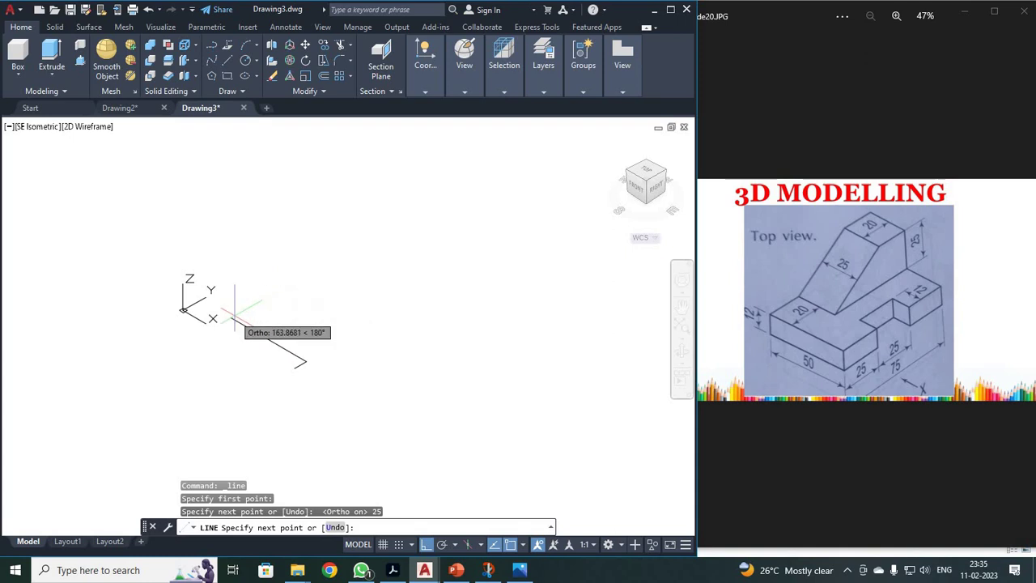
pyautogui.write('12')
pyautogui.press('Return')
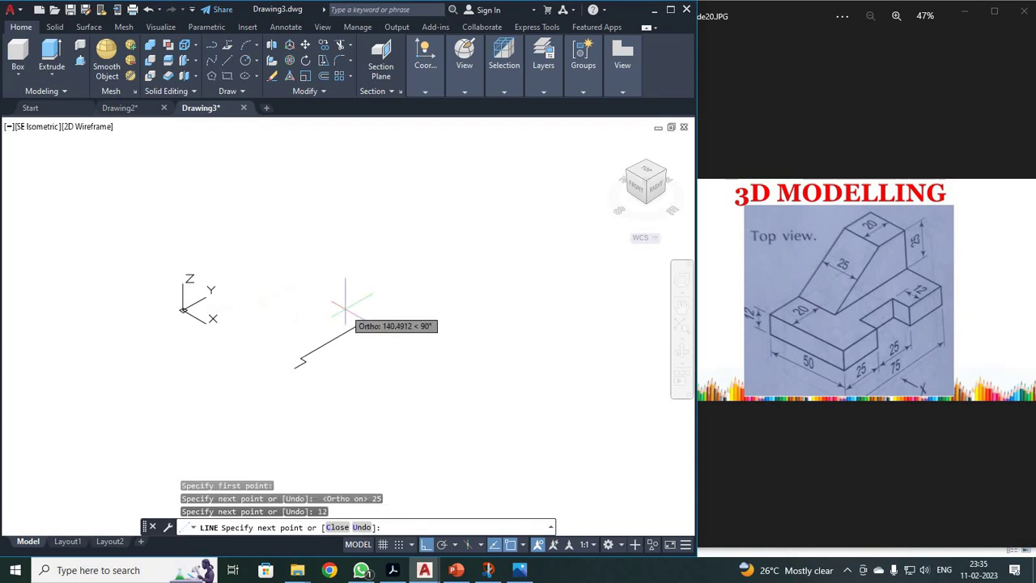
pyautogui.write('25')
pyautogui.press('Return')
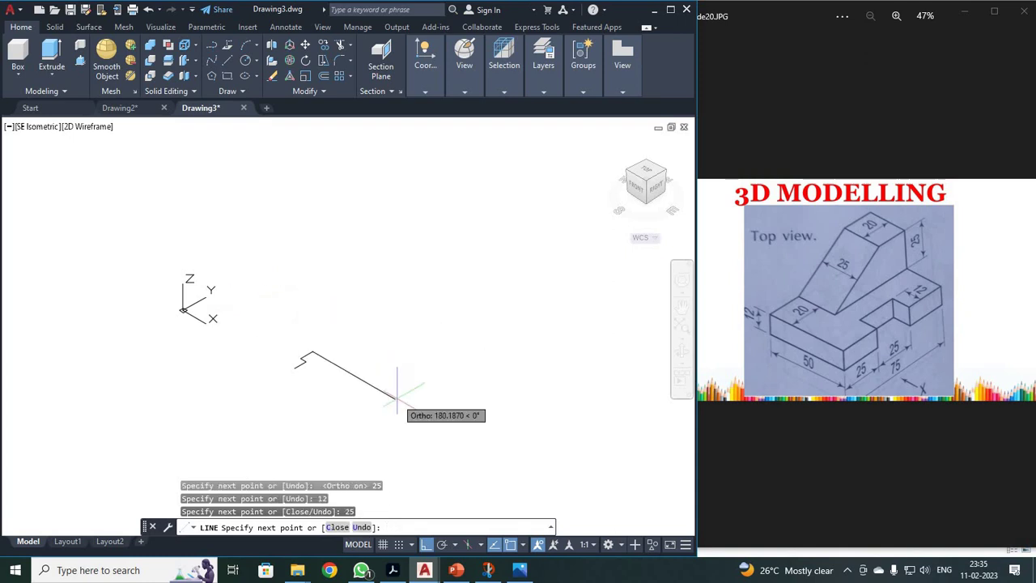
pyautogui.press('Return')
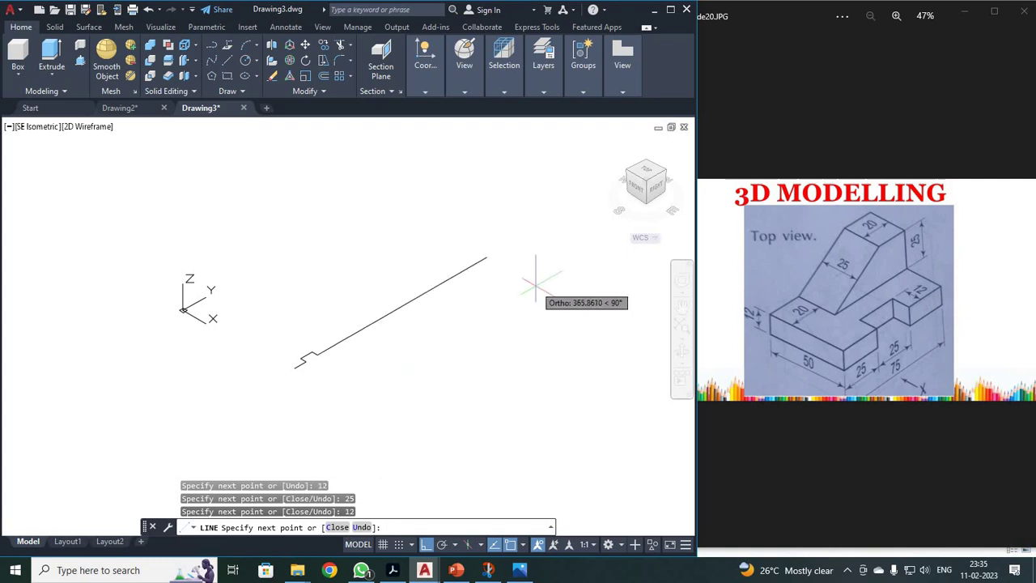
pyautogui.write('25')
pyautogui.press('Return')
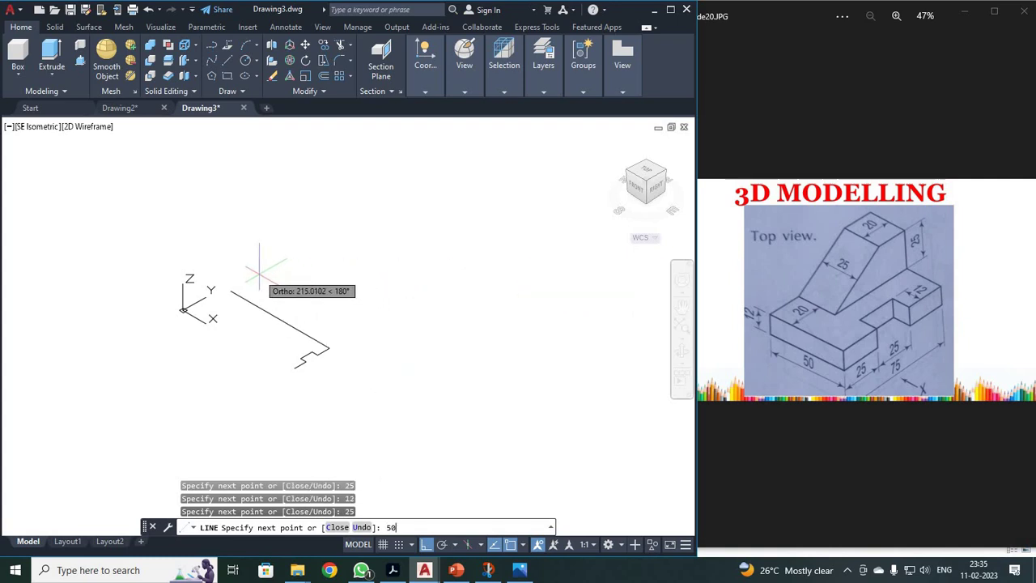
# Step: Finish the base outline with 50 and 75-unit edges and close it
pyautogui.write('50')
pyautogui.press('Return')
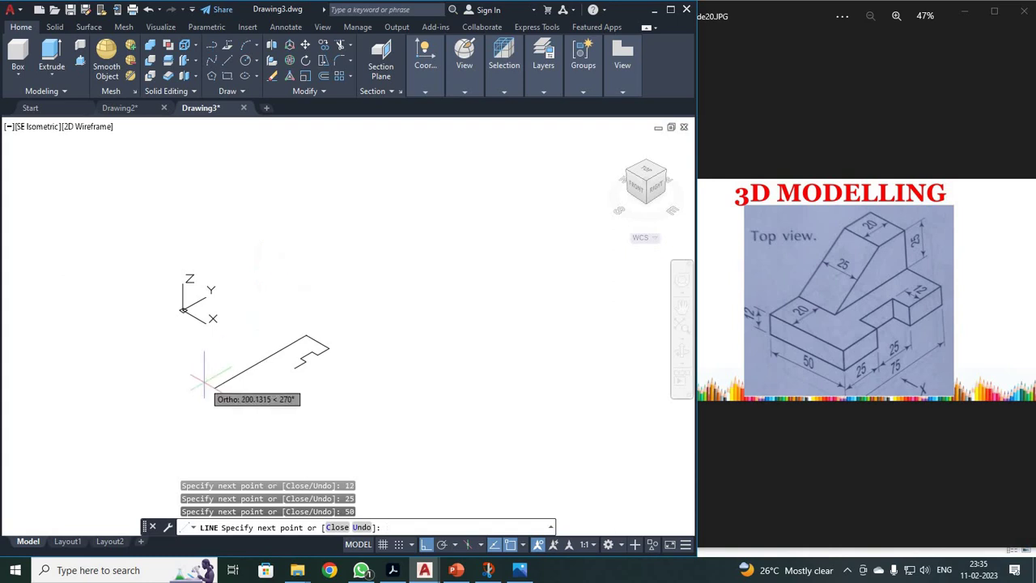
pyautogui.write('75')
pyautogui.press('Return')
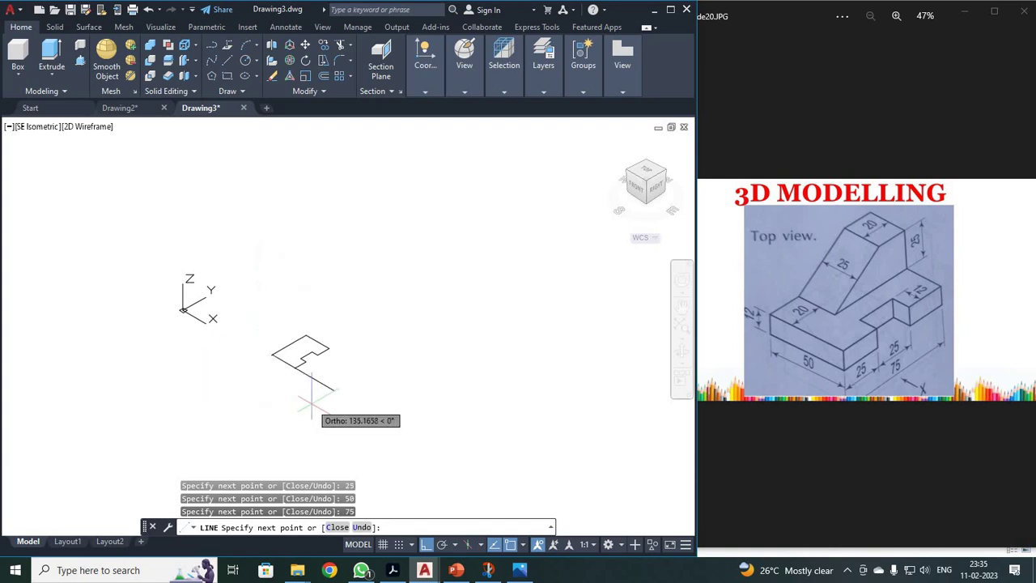
pyautogui.write('C')
pyautogui.press('Return')
pyautogui.scroll(4, 350, 397)
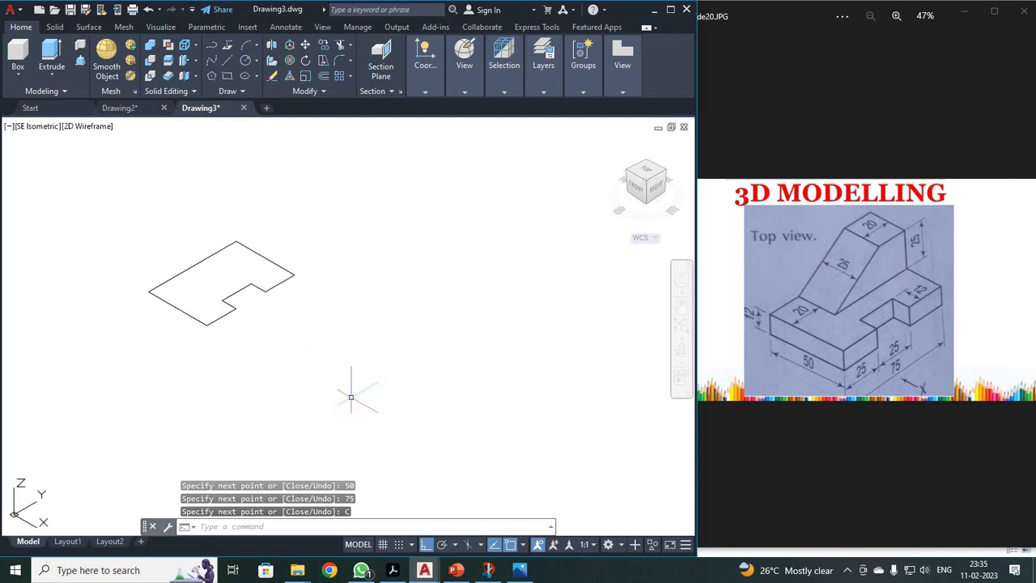
pyautogui.scroll(-2, 350, 397)
pyautogui.scroll(2, 350, 397)
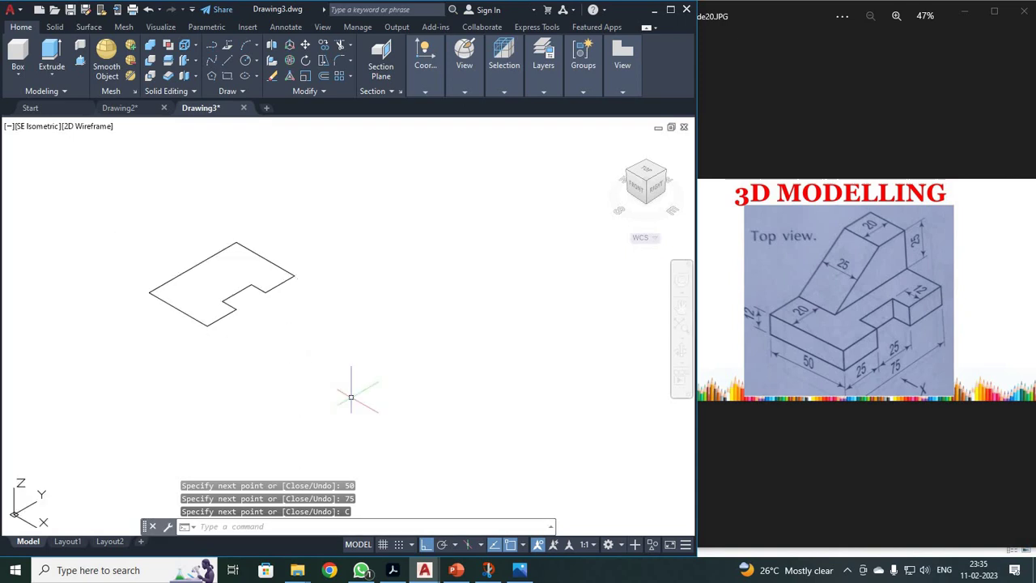
pyautogui.scroll(-2, 350, 397)
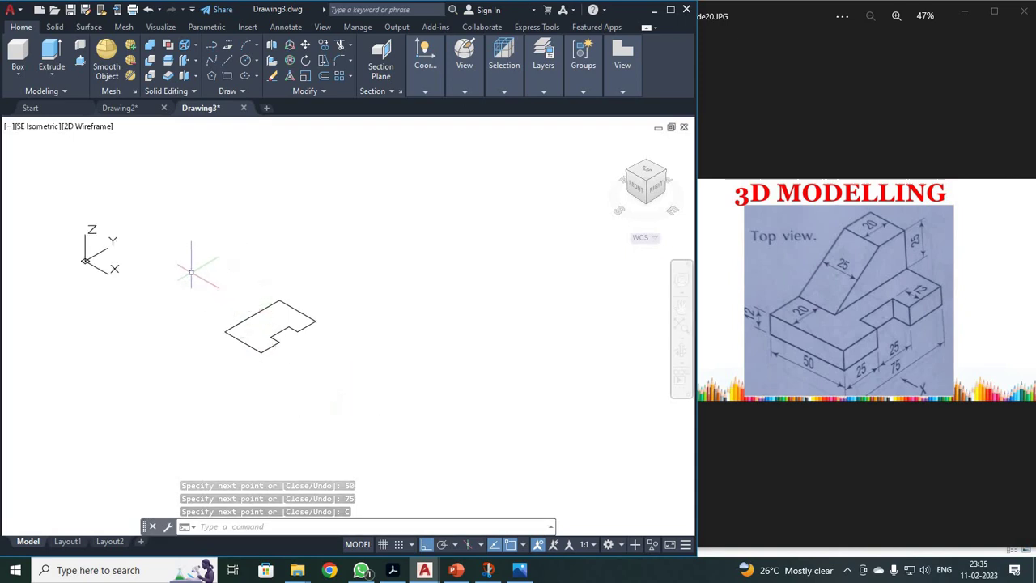
# Step: Convert the eight outline lines into one region with REGION
pyautogui.write('R')
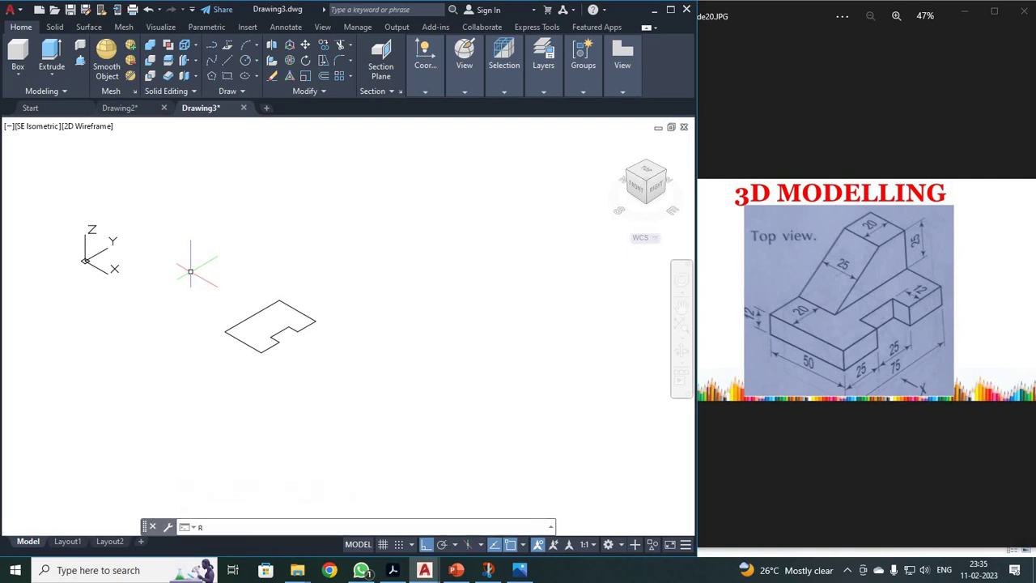
pyautogui.write('EGIOB')
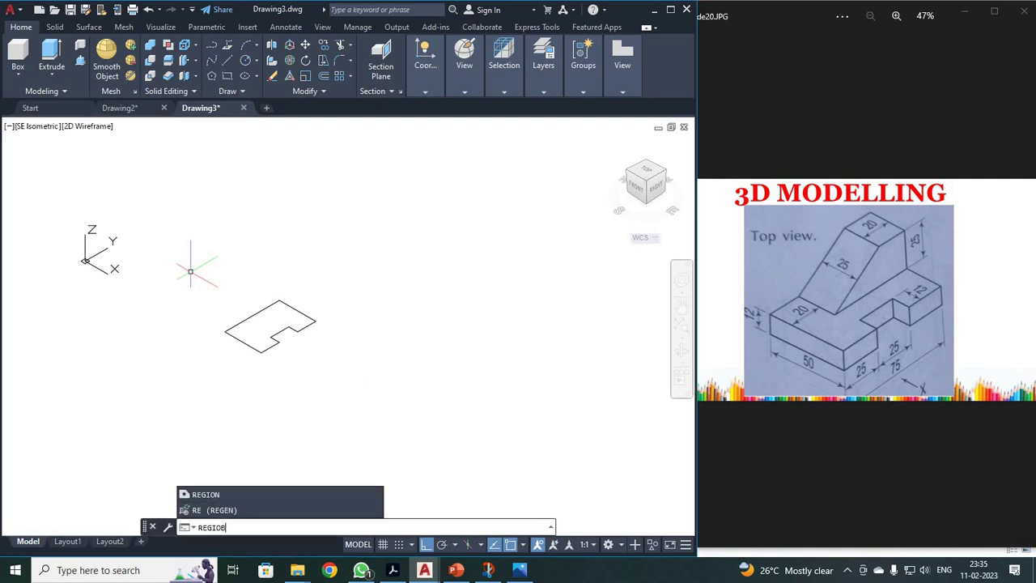
pyautogui.press('Return')
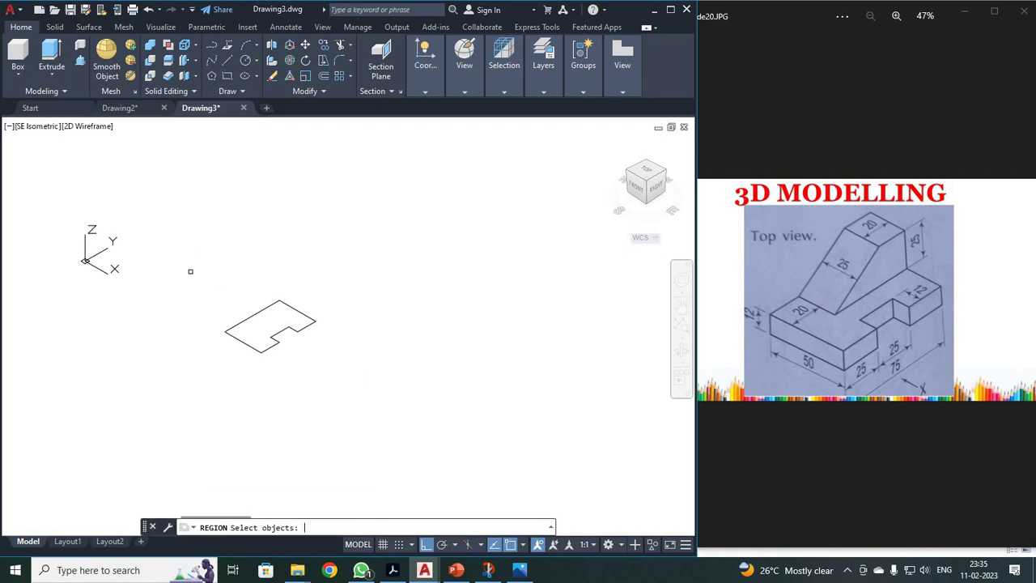
pyautogui.click(193, 278)
pyautogui.click(332, 372)
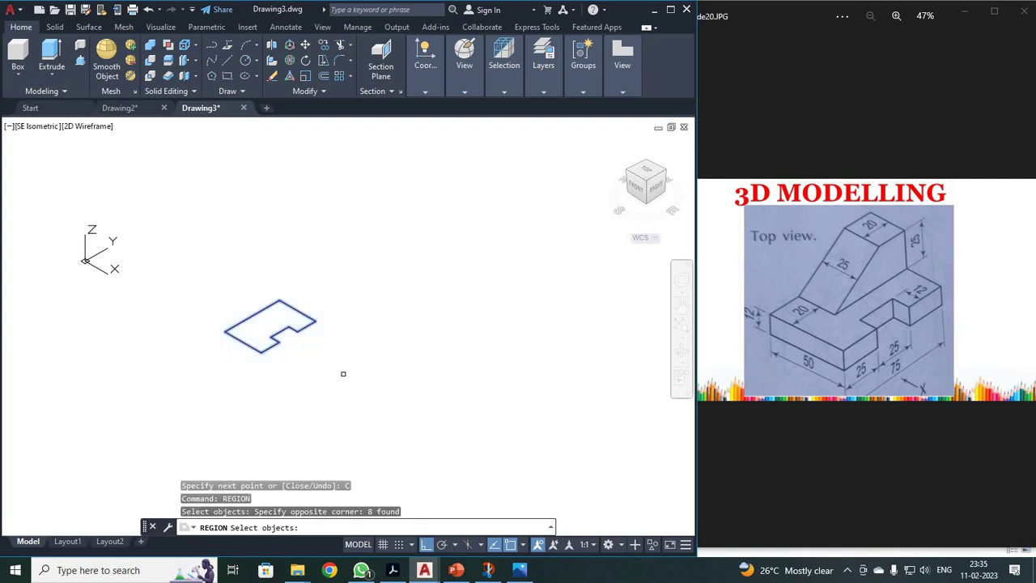
pyautogui.press('Return')
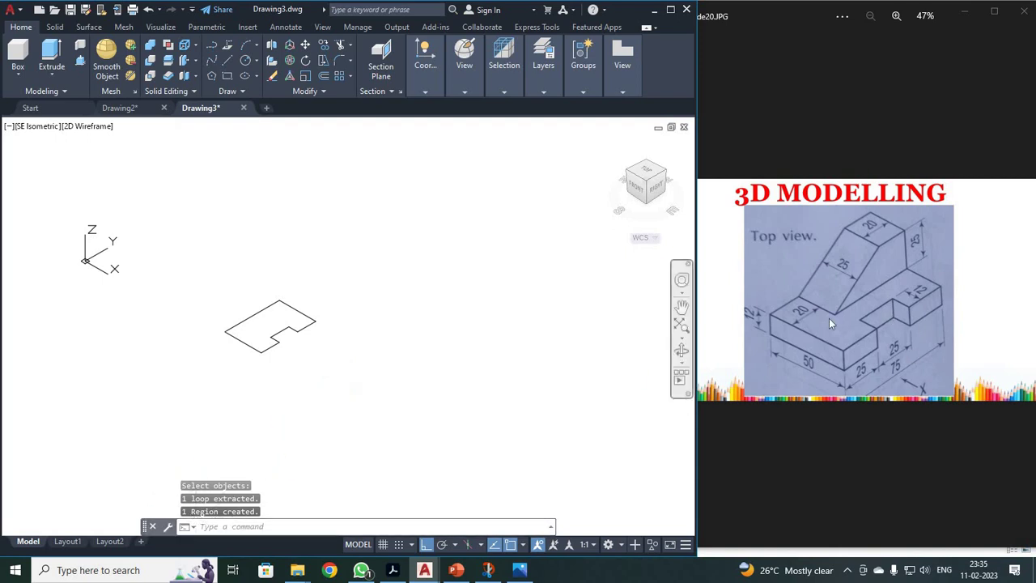
# Step: Extrude the notched base region 12 units high into a solid
pyautogui.click(185, 283)
pyautogui.click(348, 369)
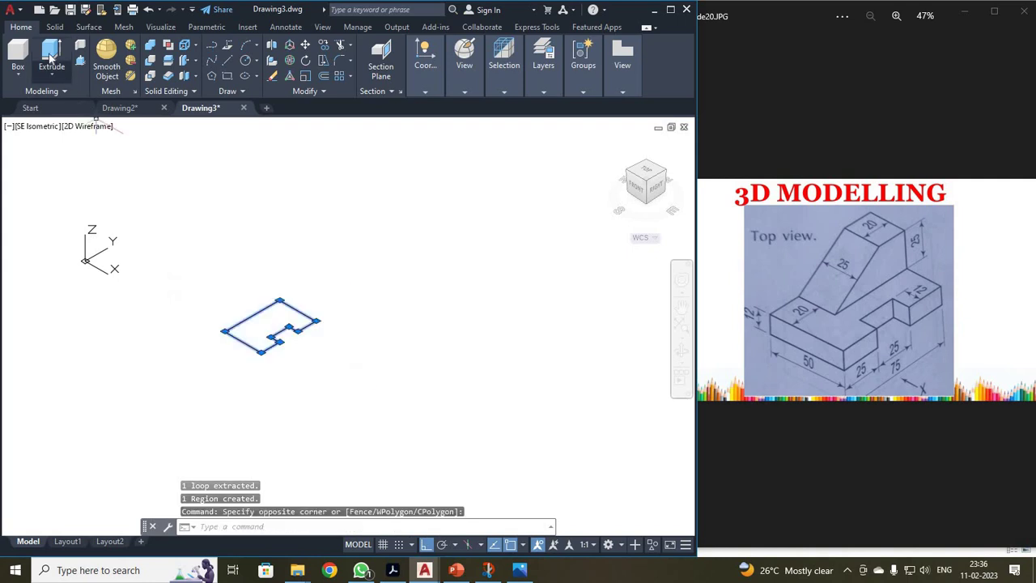
pyautogui.click(51, 59)
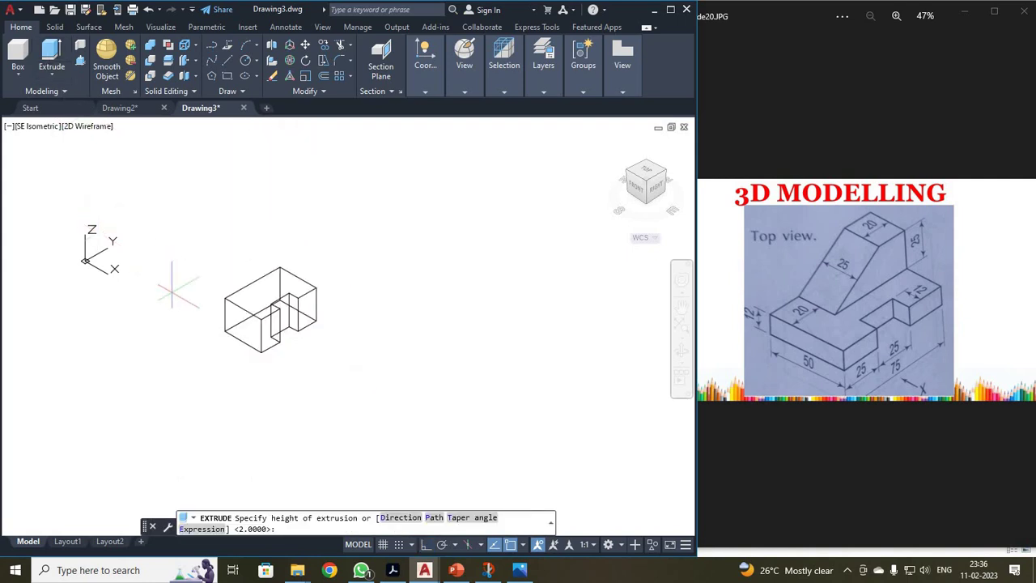
pyautogui.press('Return')
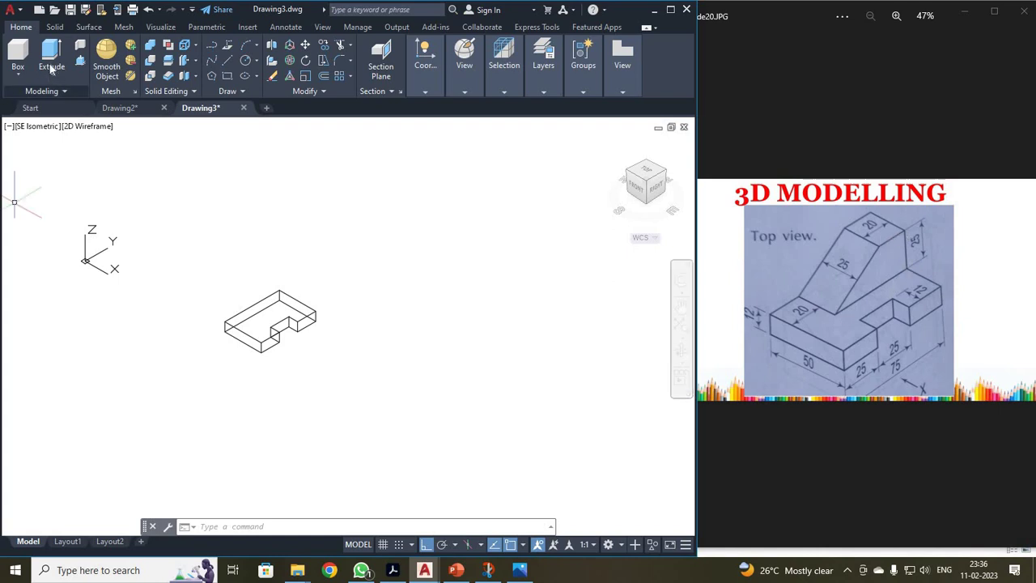
# Step: Draw the wedge profile beside the base with 55, 25 and 20-unit lines, closed at the start
pyautogui.click(228, 65)
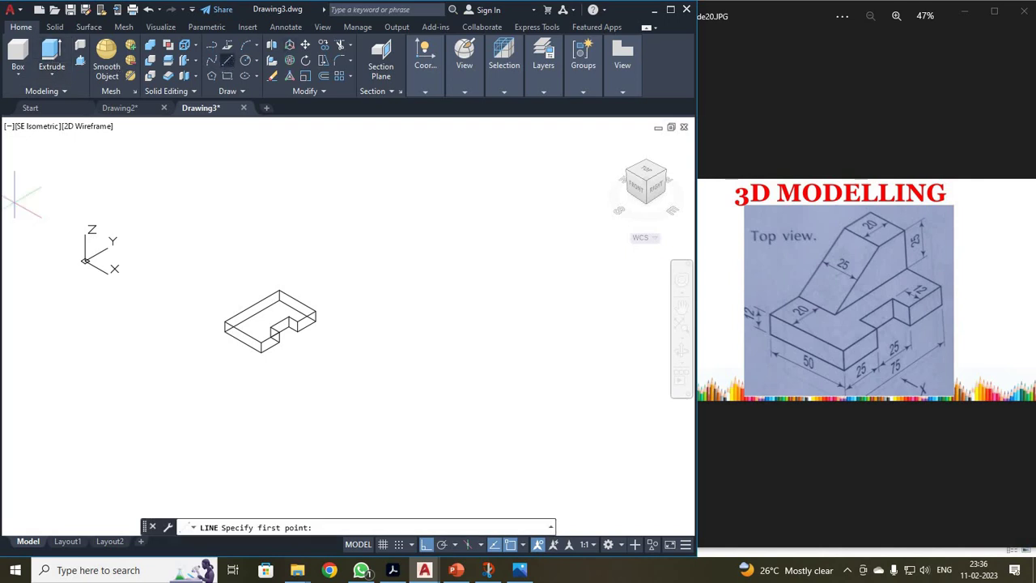
pyautogui.click(423, 322)
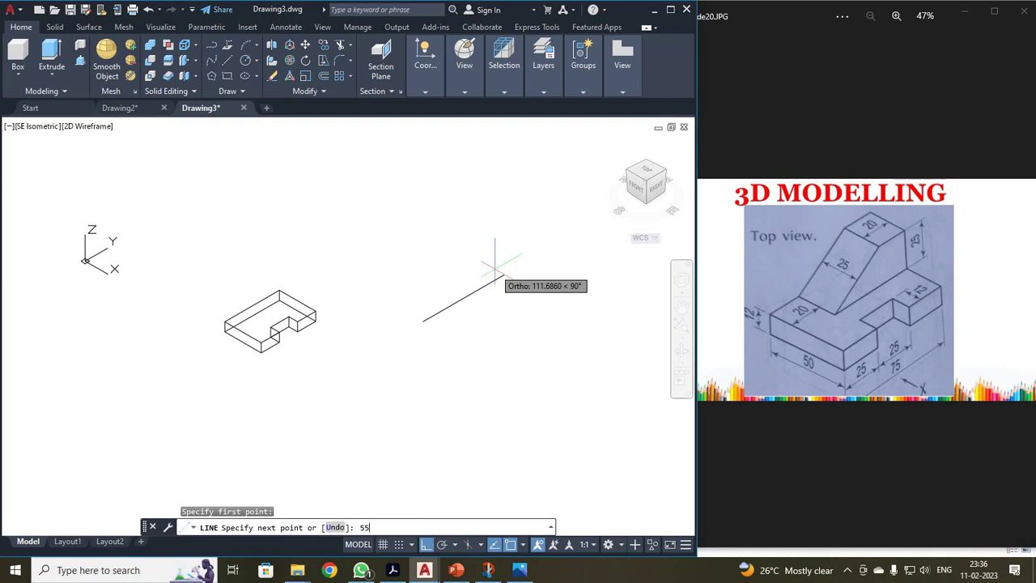
pyautogui.press('Return')
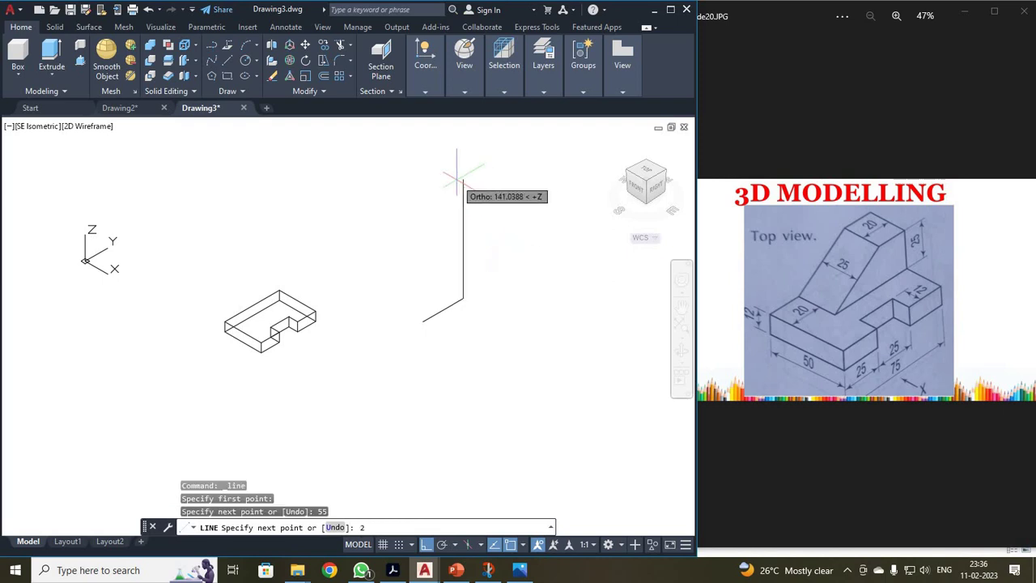
pyautogui.write('25')
pyautogui.press('Return')
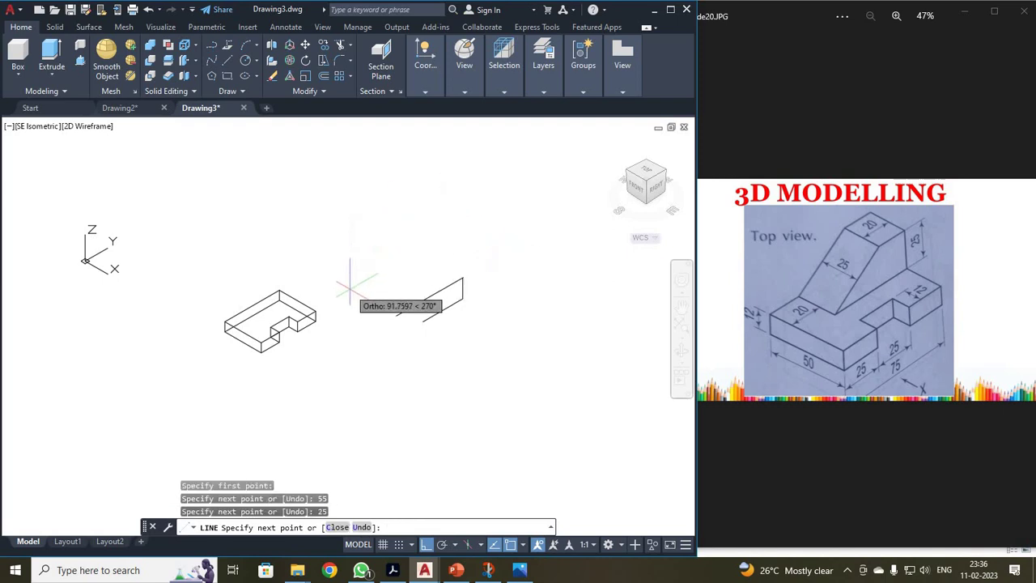
pyautogui.press('Return')
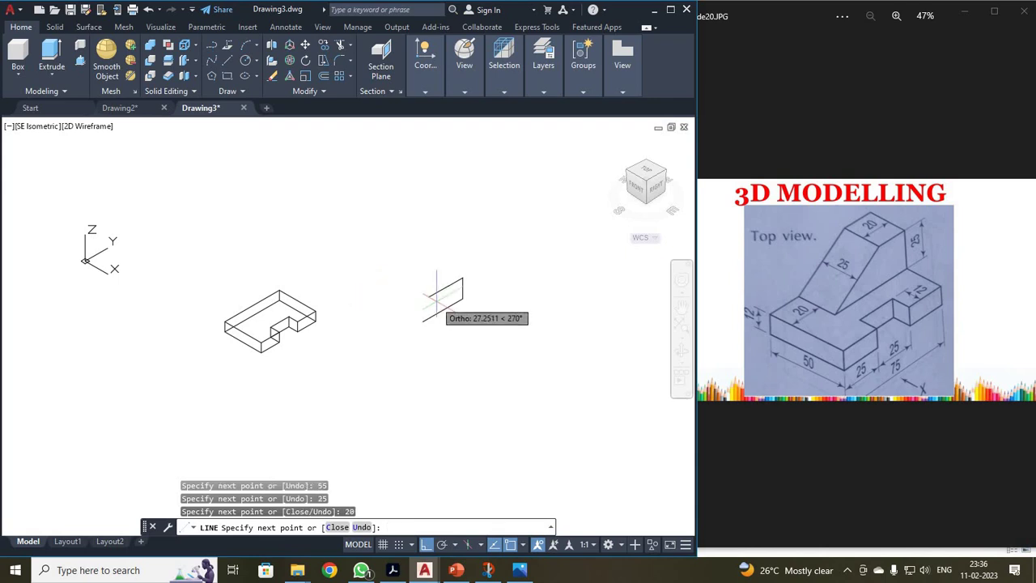
pyautogui.click(422, 322)
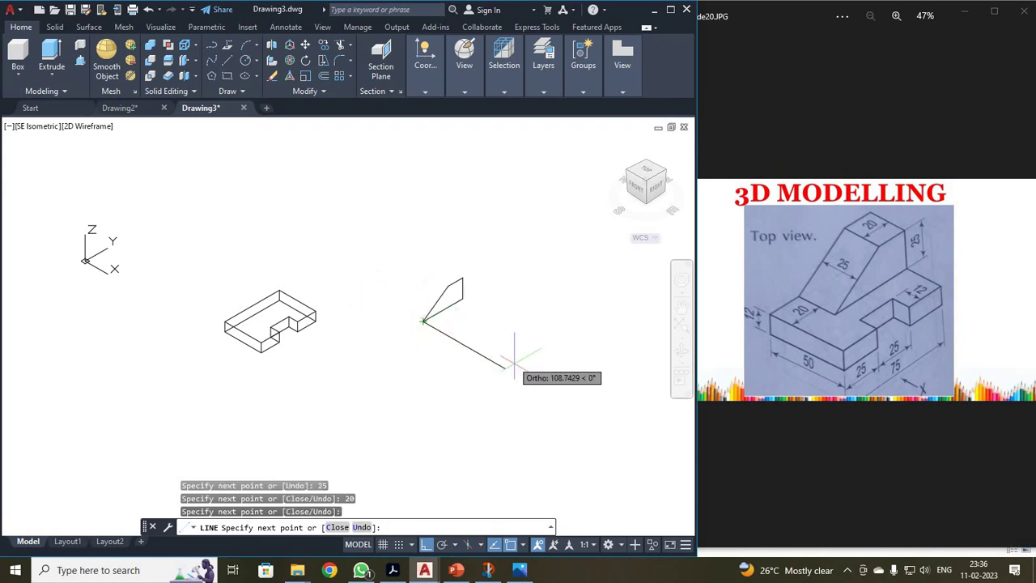
pyautogui.press('Escape')
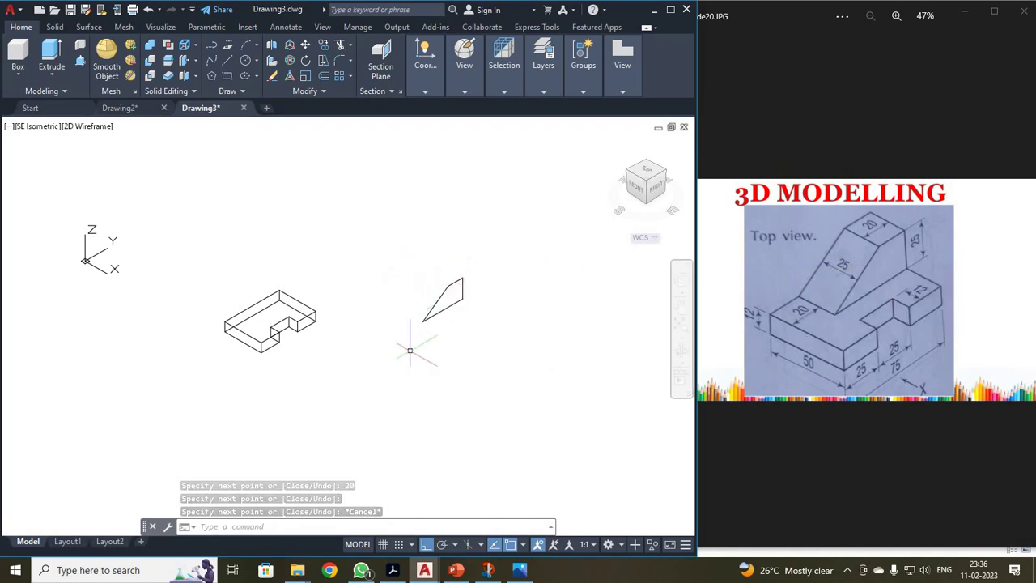
# Step: Turn the four wedge profile lines into one region and select it
pyautogui.write('REGION')
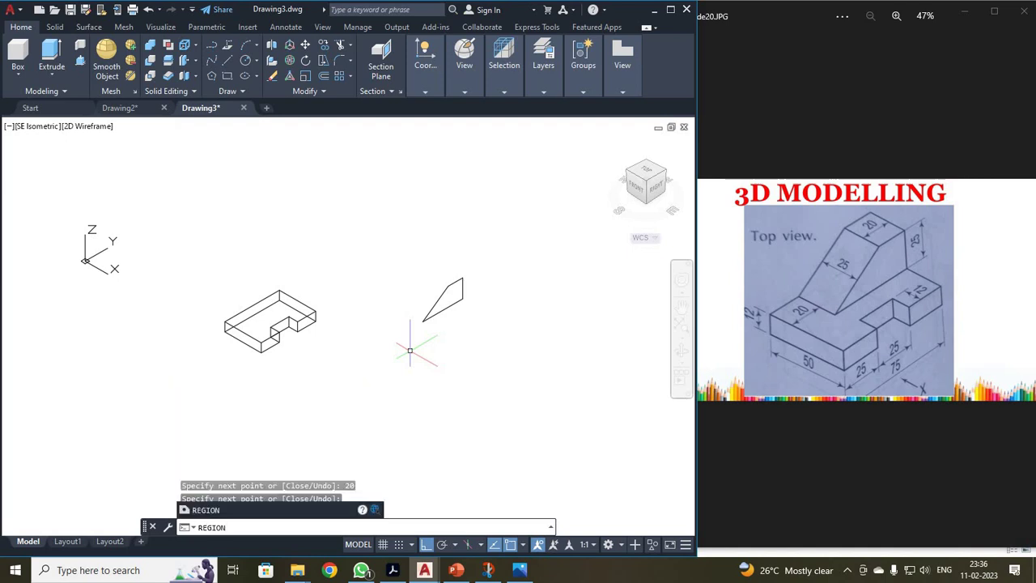
pyautogui.press('Return')
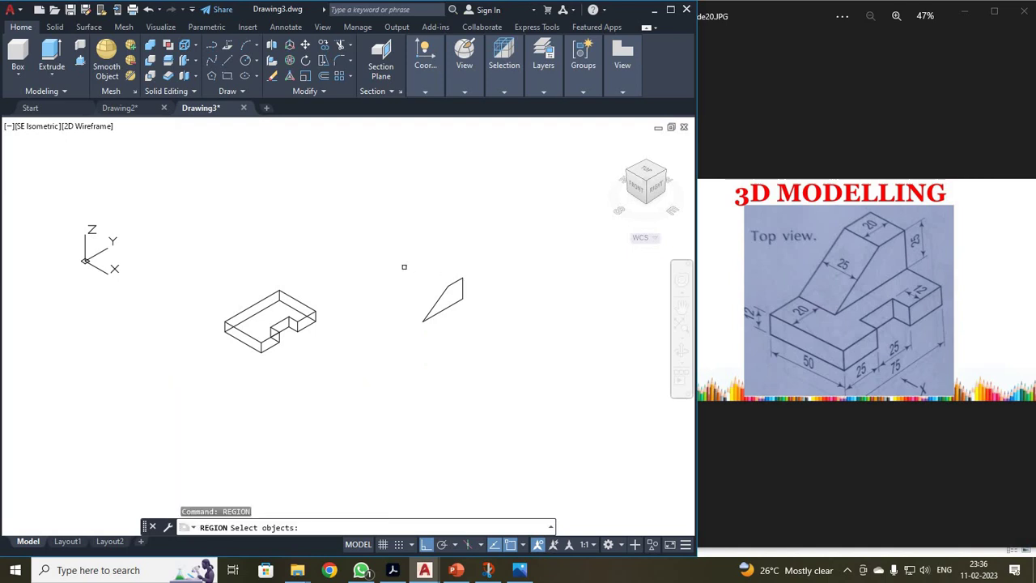
pyautogui.click(401, 264)
pyautogui.click(519, 349)
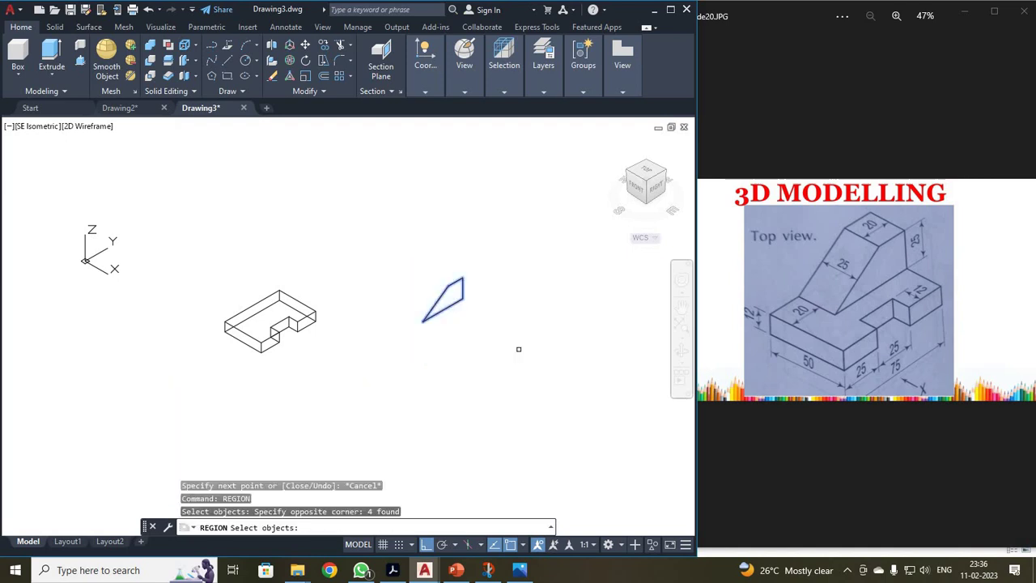
pyautogui.press('Return')
pyautogui.scroll(5, 428, 324)
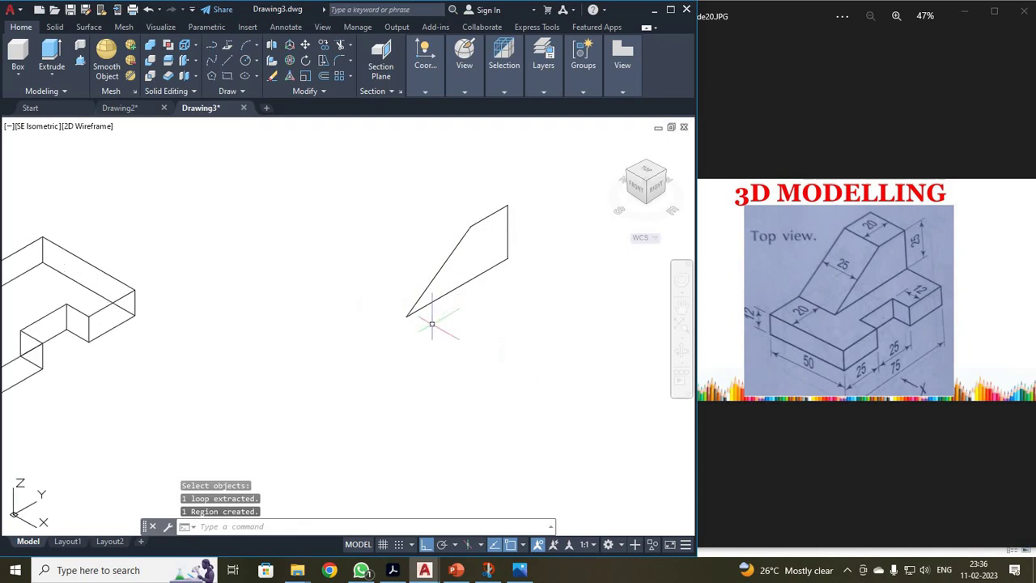
pyautogui.scroll(-4, 432, 324)
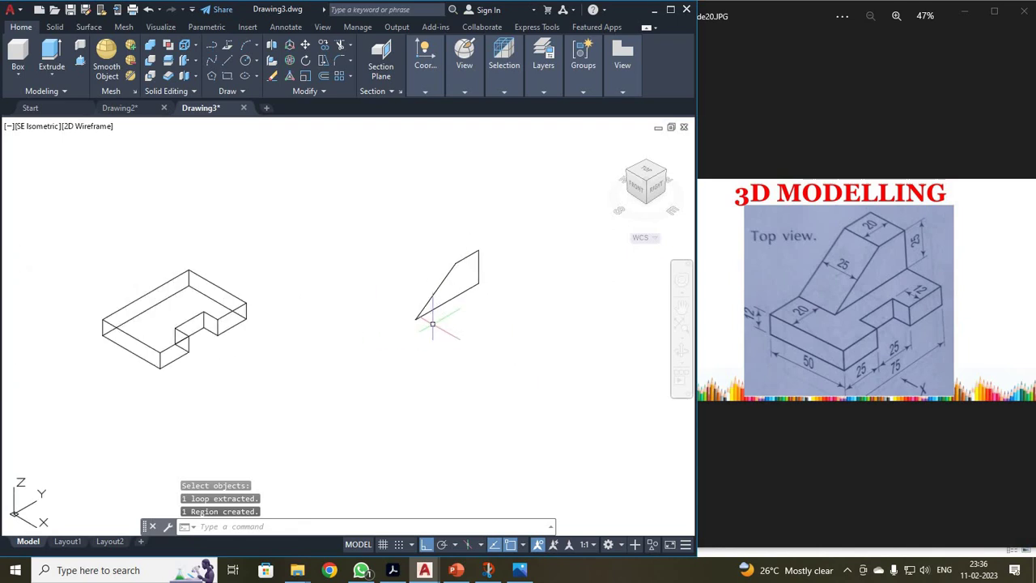
pyautogui.click(444, 275)
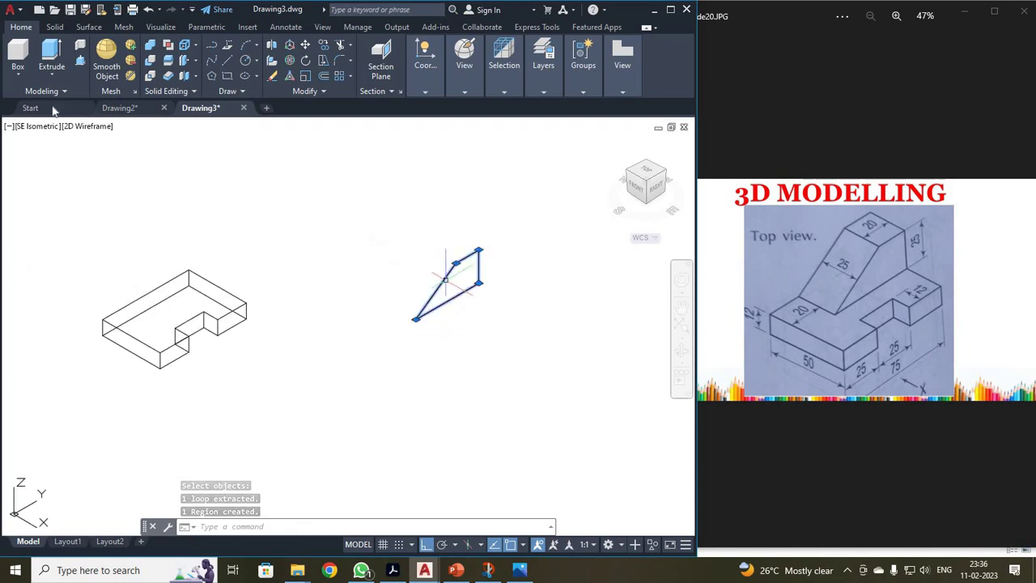
# Step: Extrude the wedge region 25 units into a sloped solid and select the new wedge
pyautogui.click(45, 61)
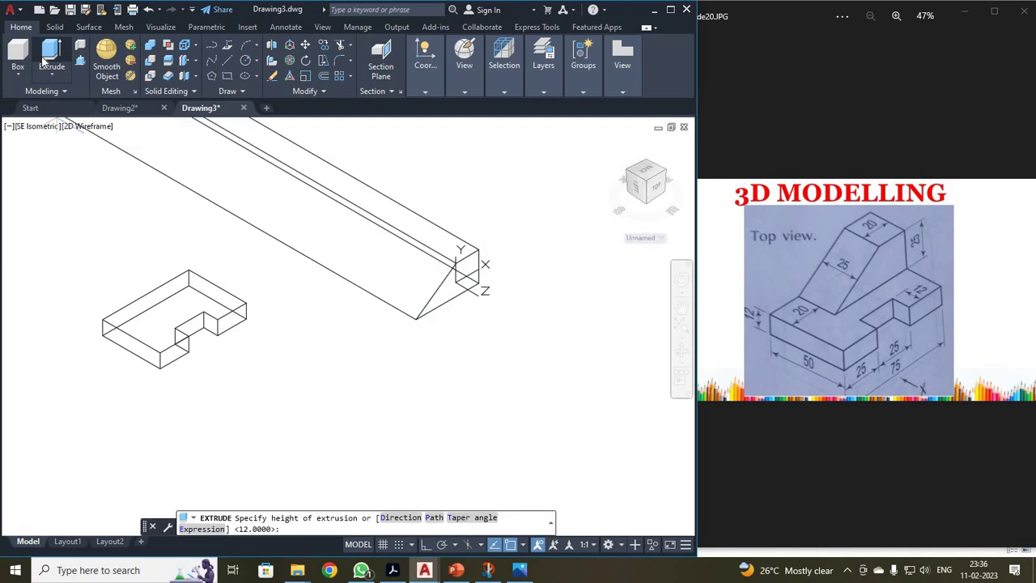
pyautogui.write('25')
pyautogui.press('Return')
pyautogui.scroll(2, 204, 314)
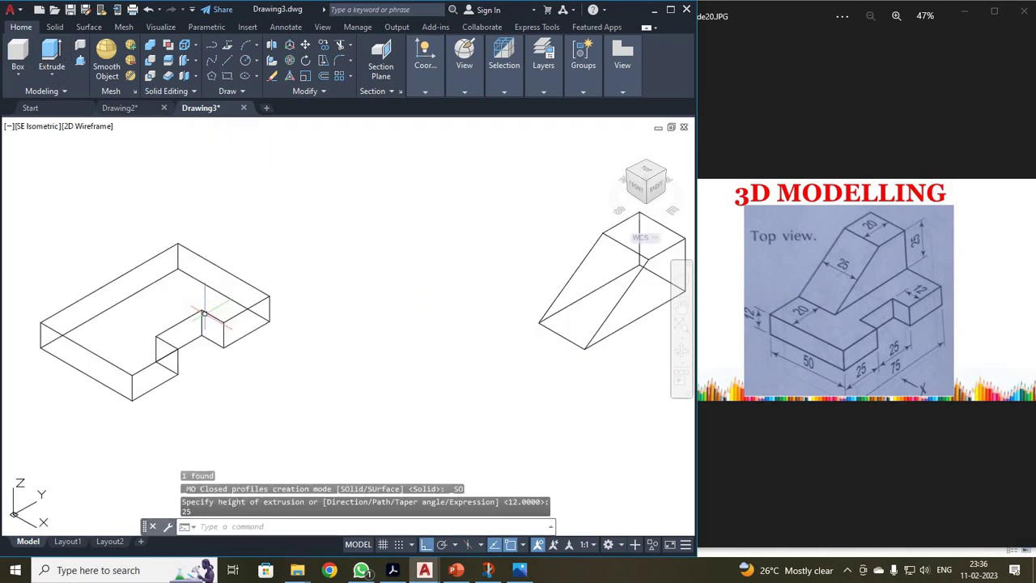
pyautogui.scroll(-2, 204, 314)
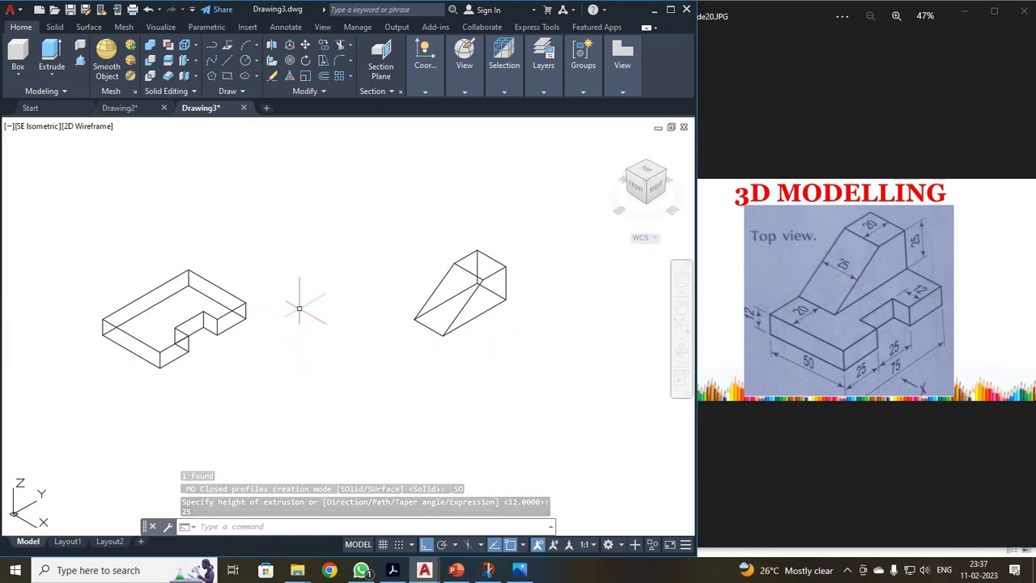
pyautogui.scroll(2, 299, 309)
pyautogui.scroll(-2, 299, 309)
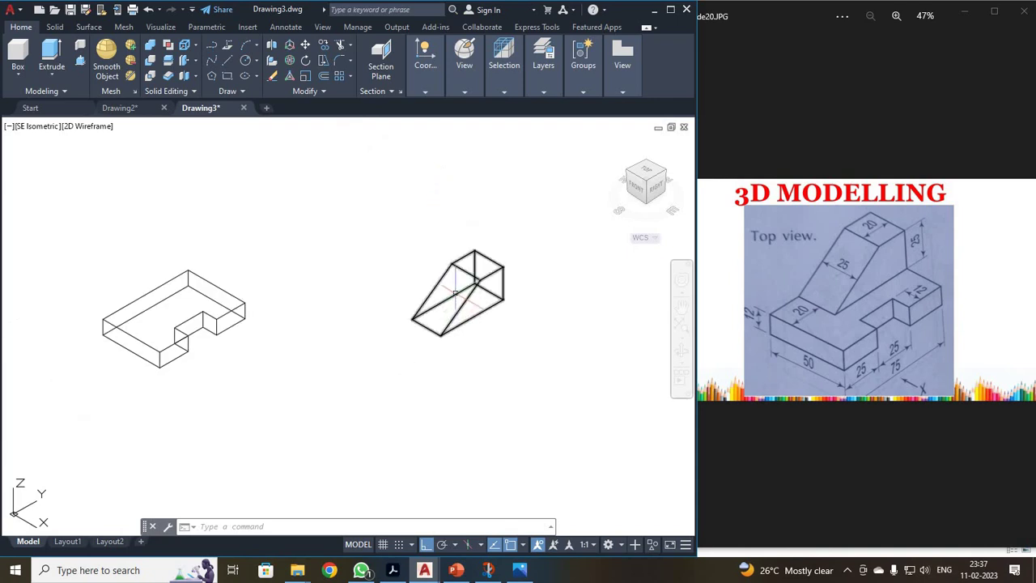
pyautogui.click(456, 293)
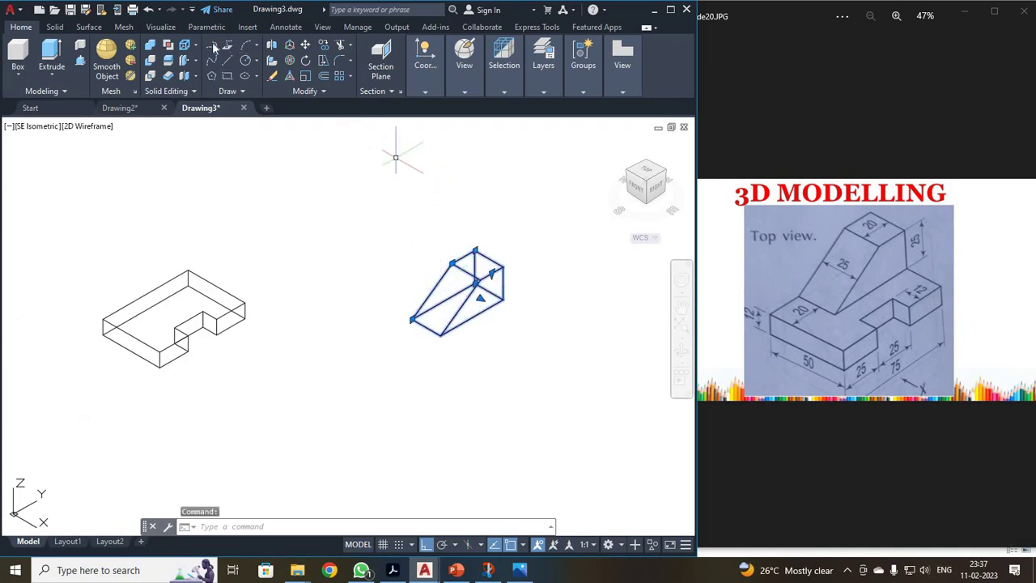
# Step: Move the wedge by its corner onto the block's back corner, then maximize the window
pyautogui.click(304, 46)
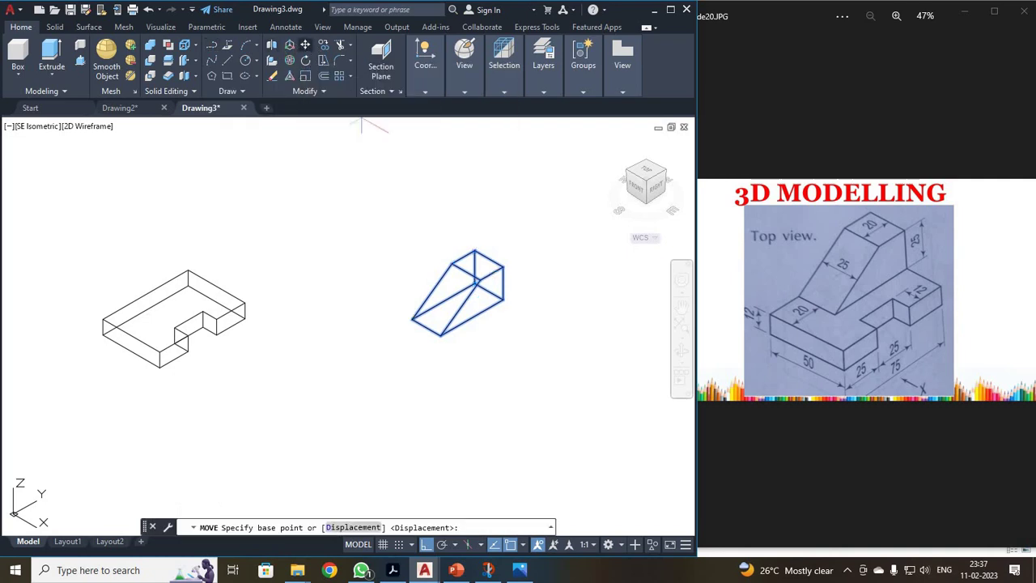
pyautogui.click(474, 283)
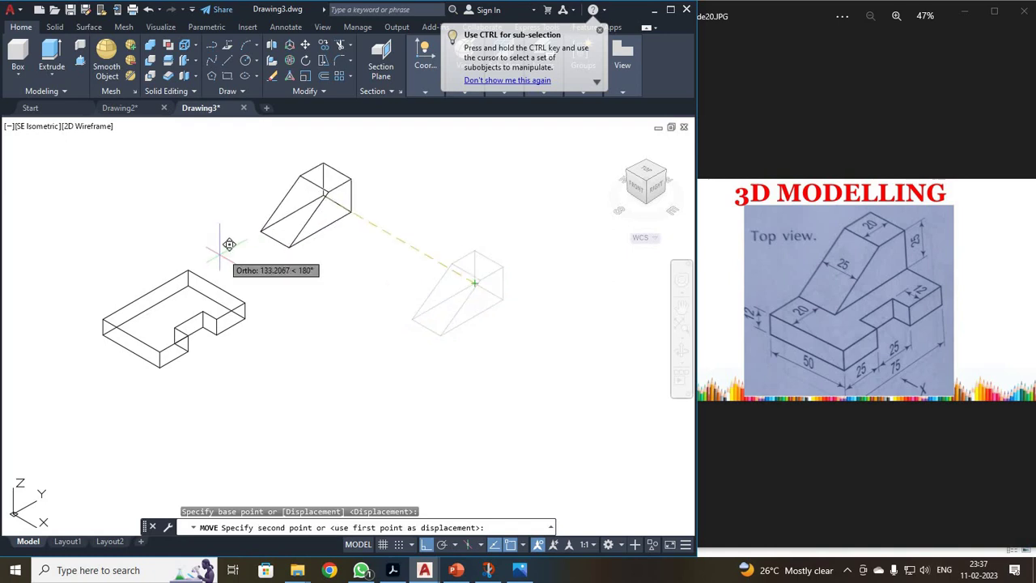
pyautogui.click(188, 269)
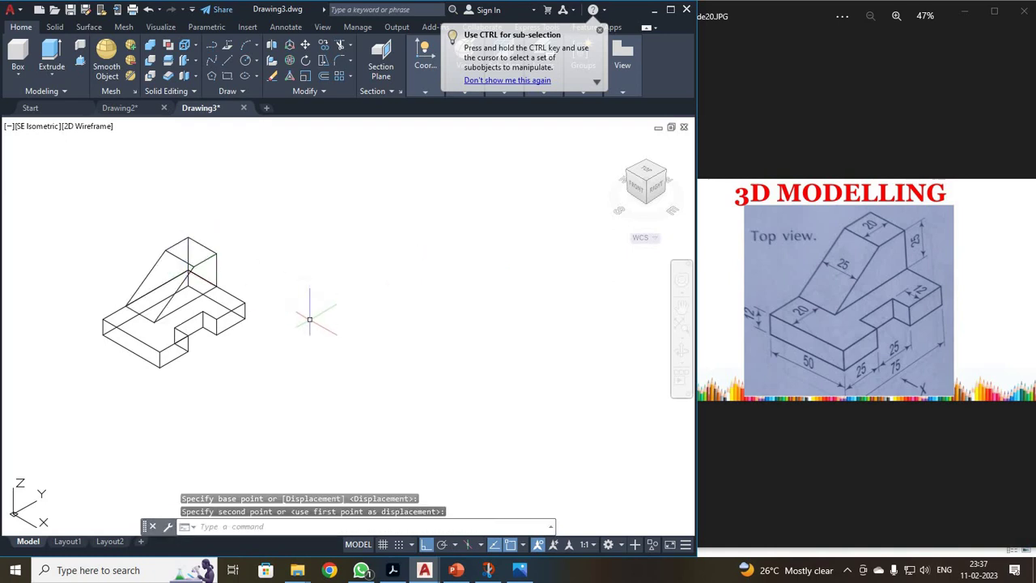
pyautogui.click(670, 10)
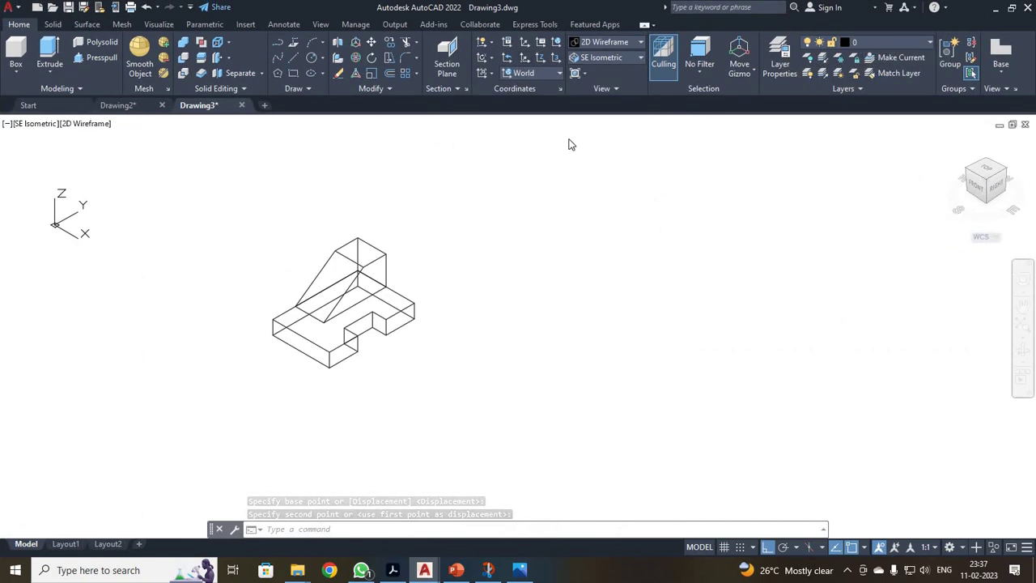
# Step: Switch the visual style to Shaded and check both solids by selecting, then deselecting them
pyautogui.click(607, 41)
pyautogui.click(599, 117)
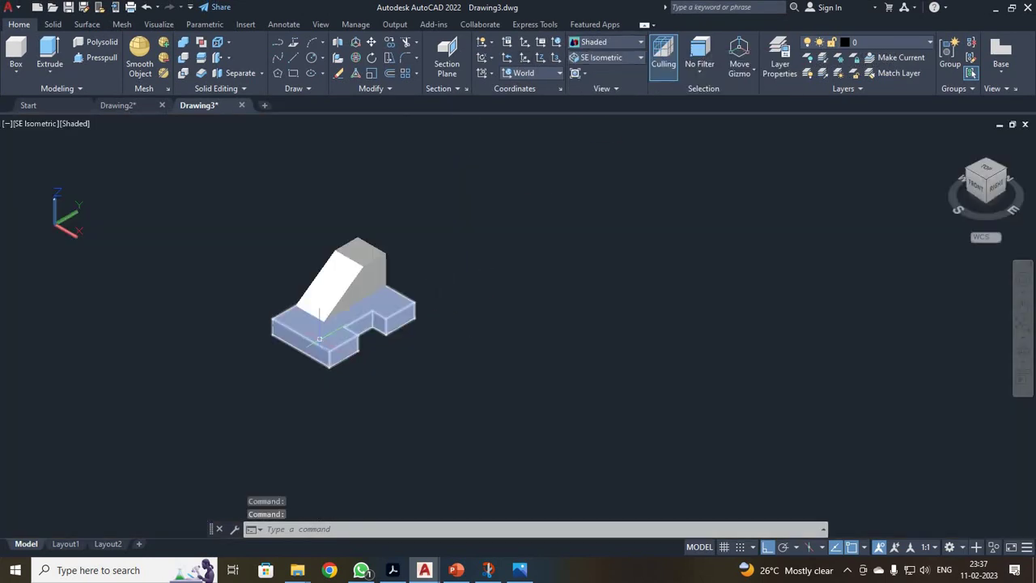
pyautogui.click(328, 336)
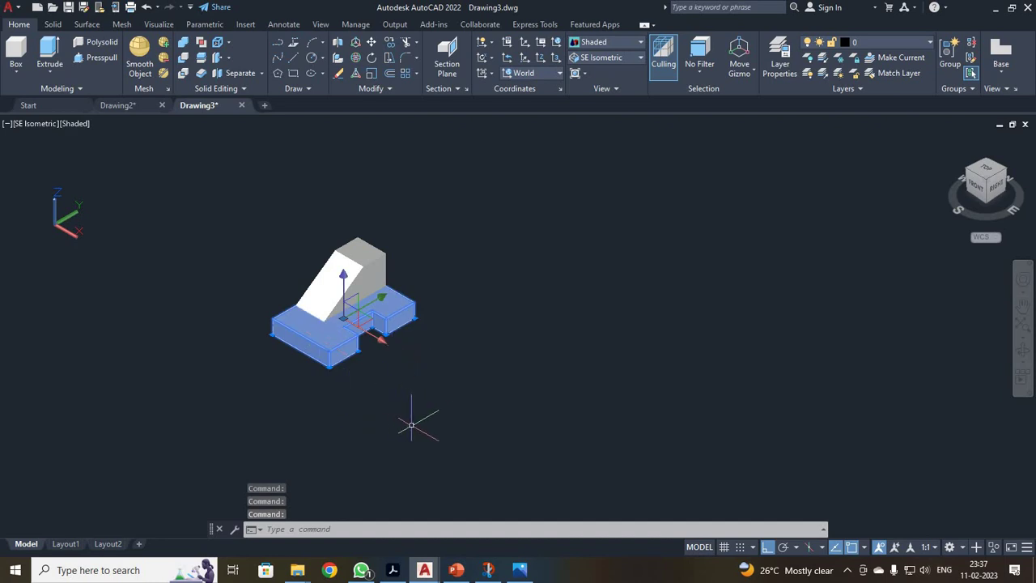
pyautogui.click(378, 263)
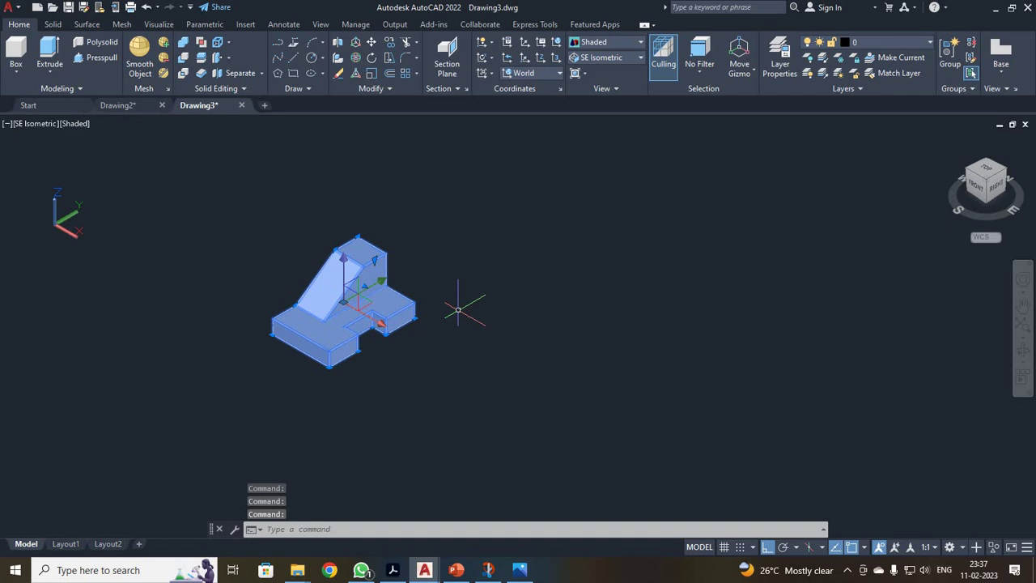
pyautogui.press('Escape')
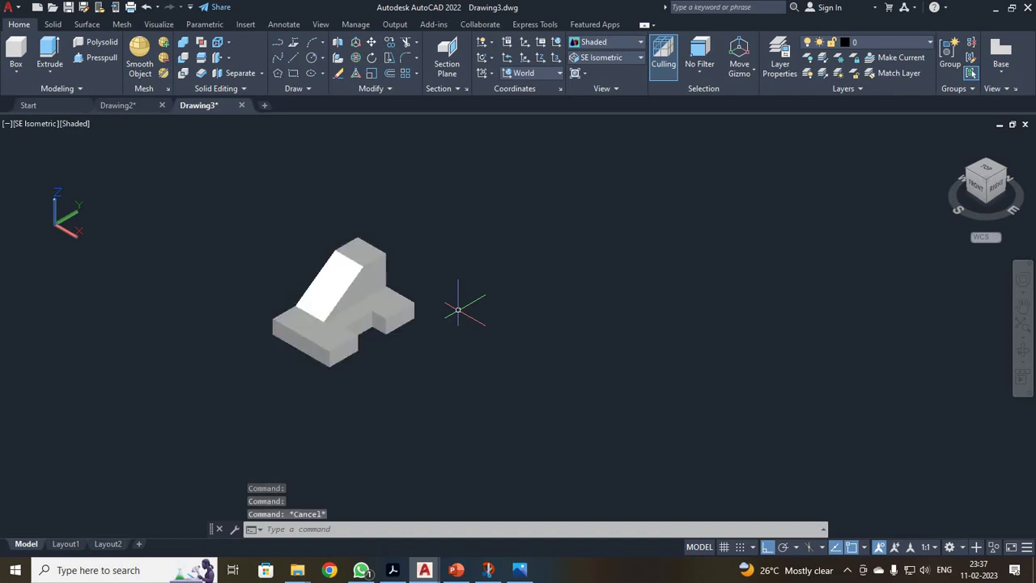
pyautogui.click(398, 530)
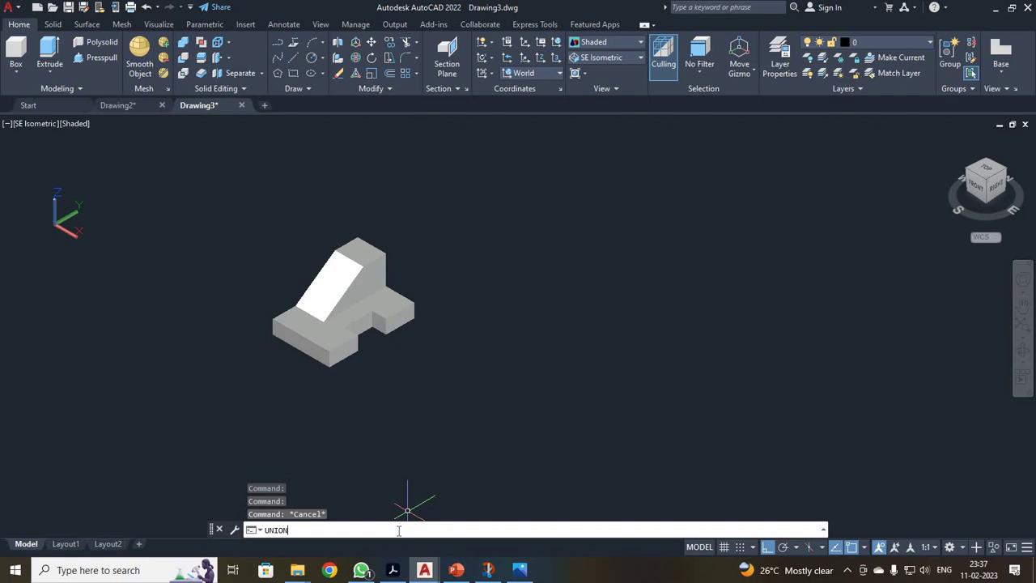
# Step: Union the base block and wedge into a single solid
pyautogui.press('Return')
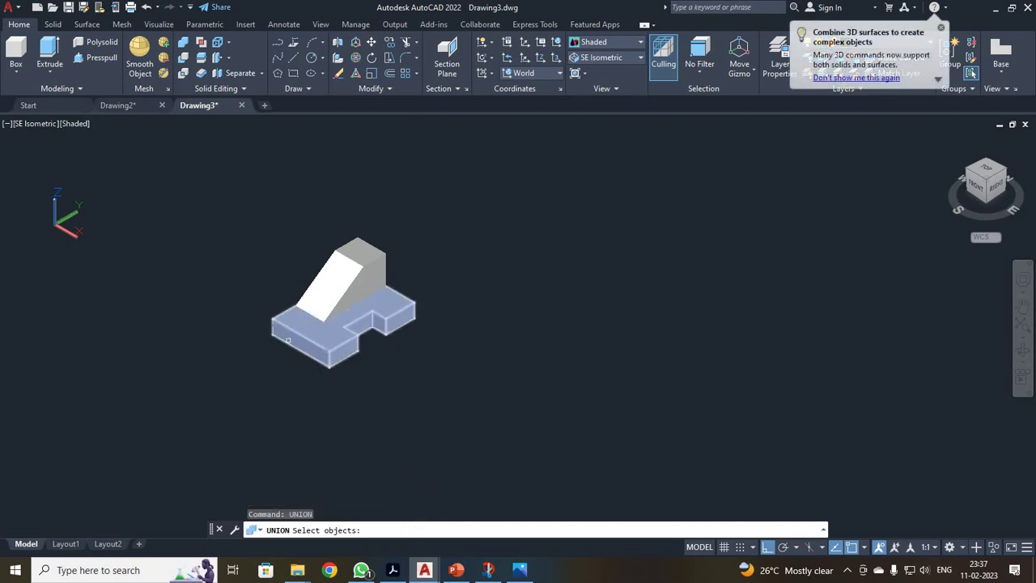
pyautogui.click(330, 340)
pyautogui.click(344, 277)
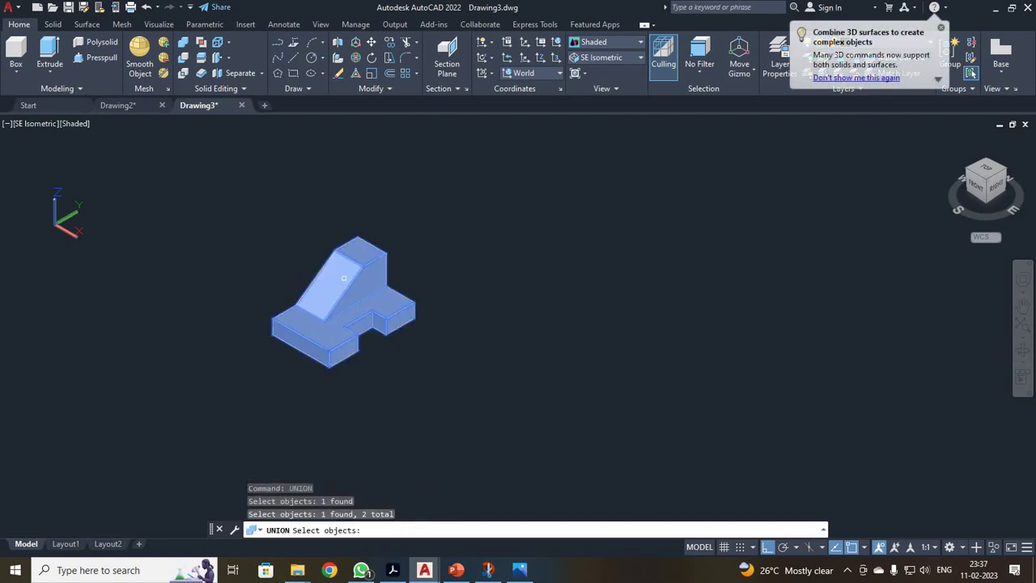
pyautogui.press('Return')
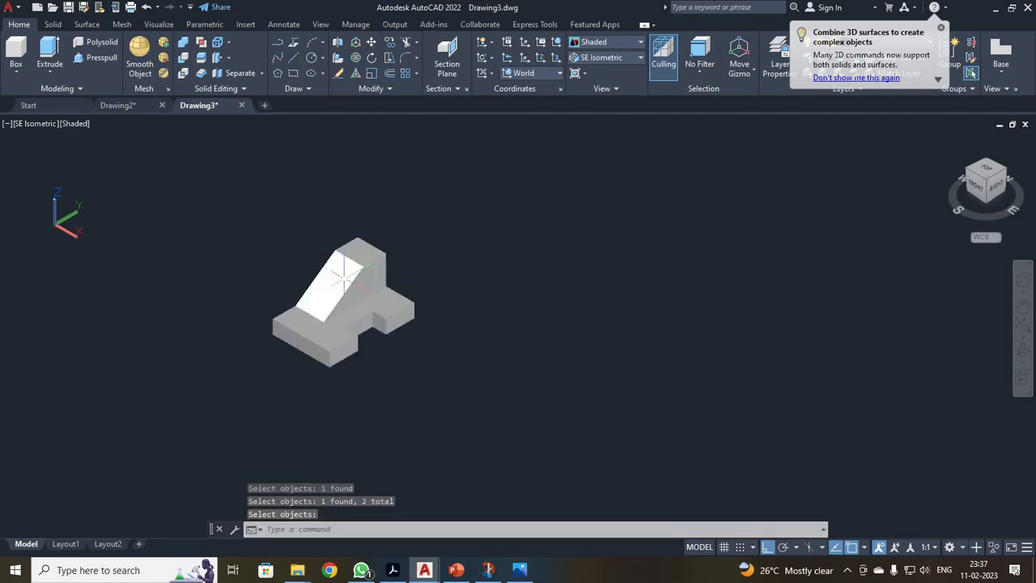
pyautogui.press('Return')
pyautogui.click(316, 336)
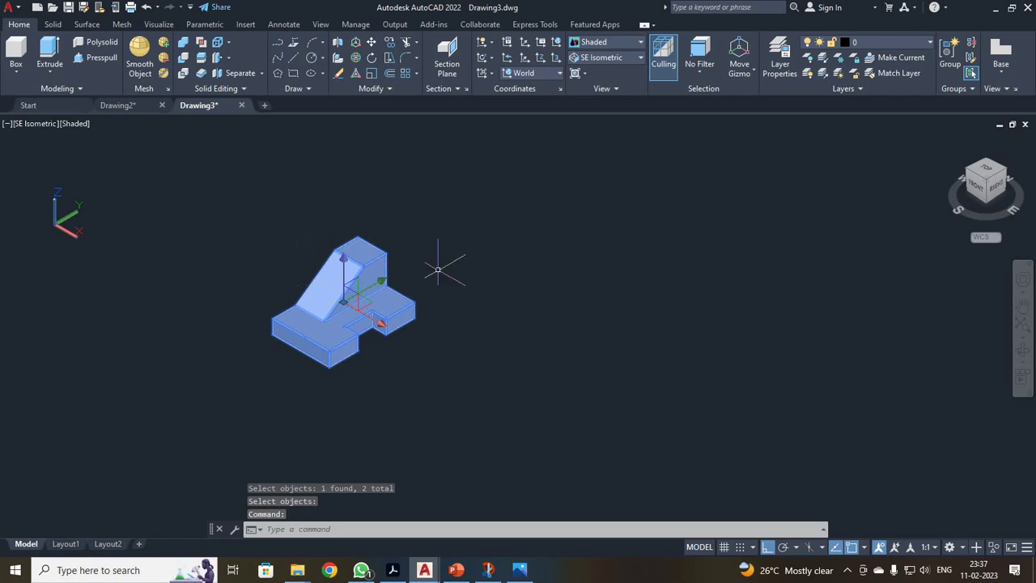
pyautogui.click(314, 284)
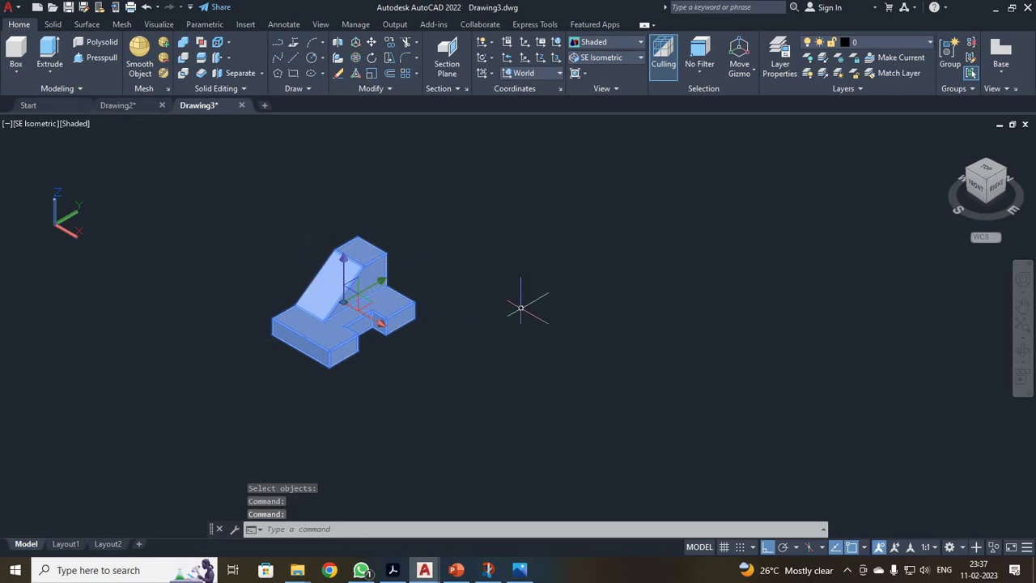
pyautogui.scroll(3, 313, 289)
pyautogui.scroll(-1, 104, 293)
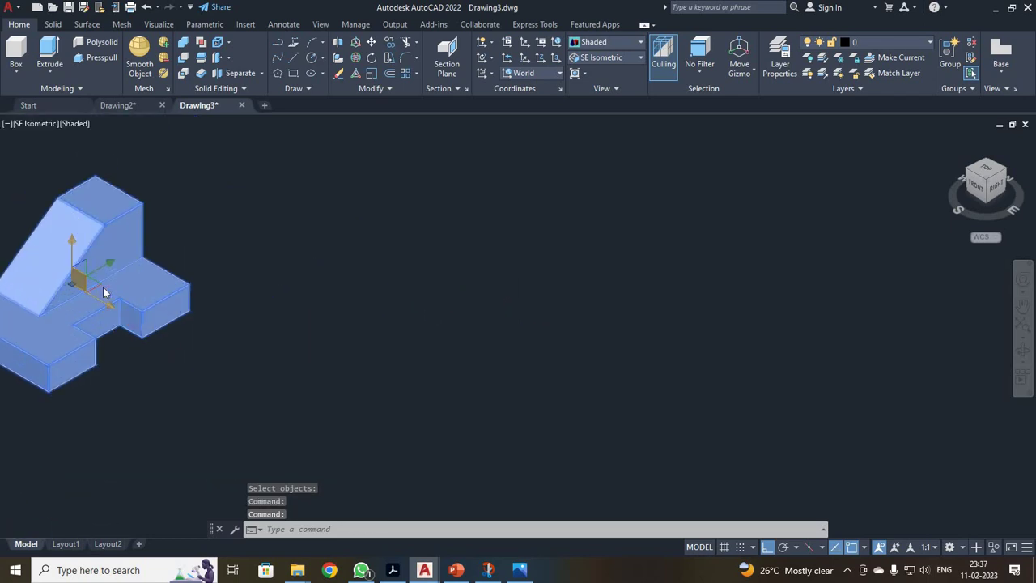
# Step: Zoom All (Z, A) so the merged solid fills the view
pyautogui.write('z')
pyautogui.press('Return')
pyautogui.write('a')
pyautogui.press('Return')
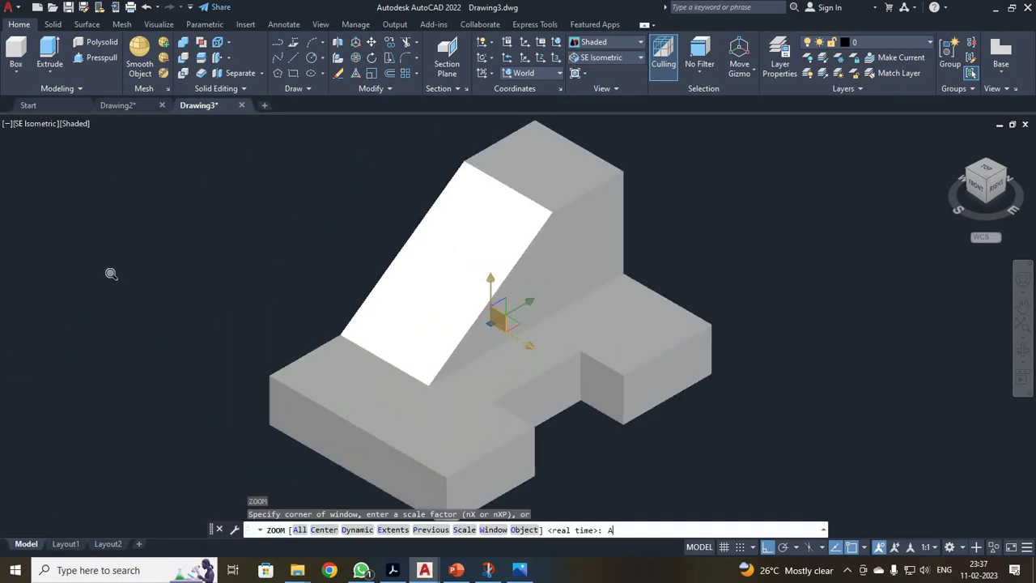